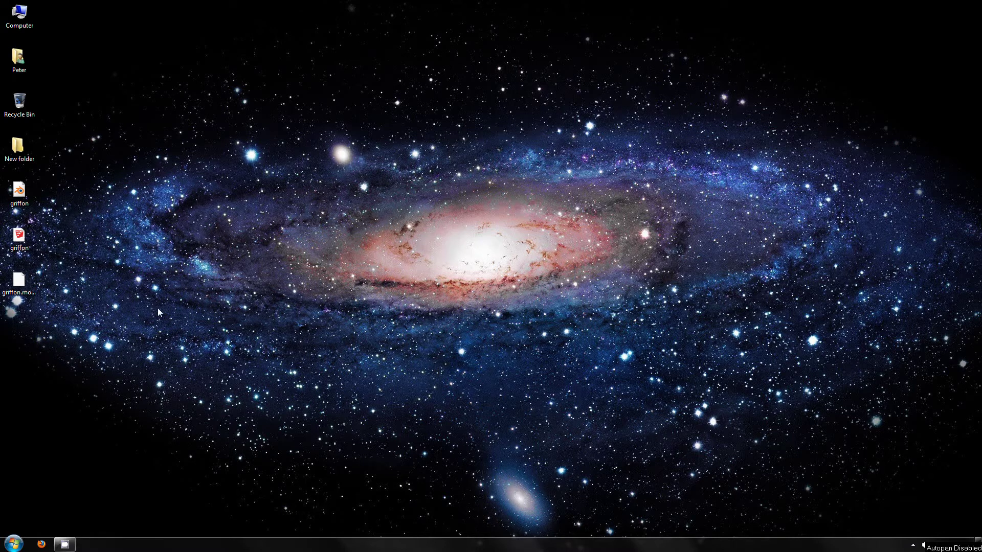
Launch RCT3 Importer from the desktop's New folder, close the folder and open the Create OVL tool
double_click(20, 149)
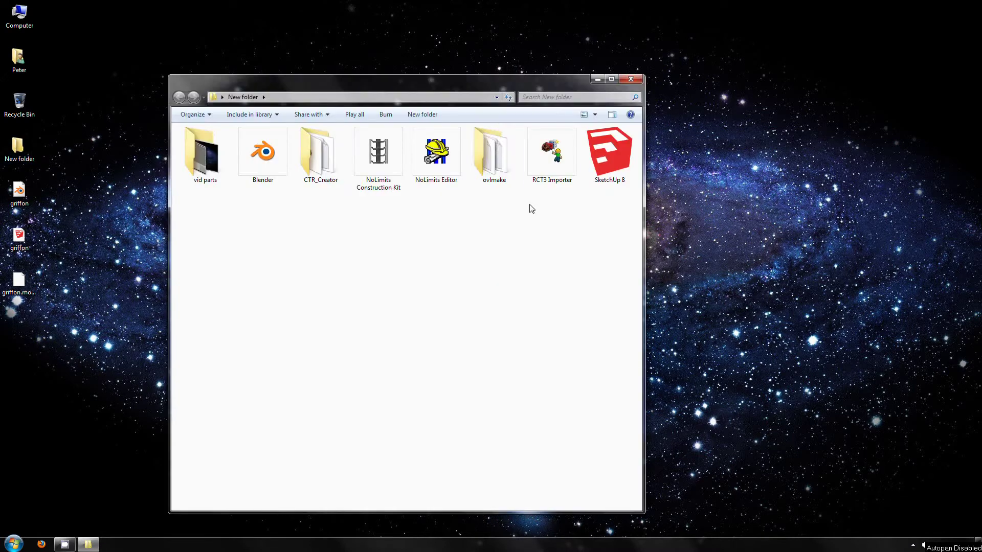
double_click(541, 162)
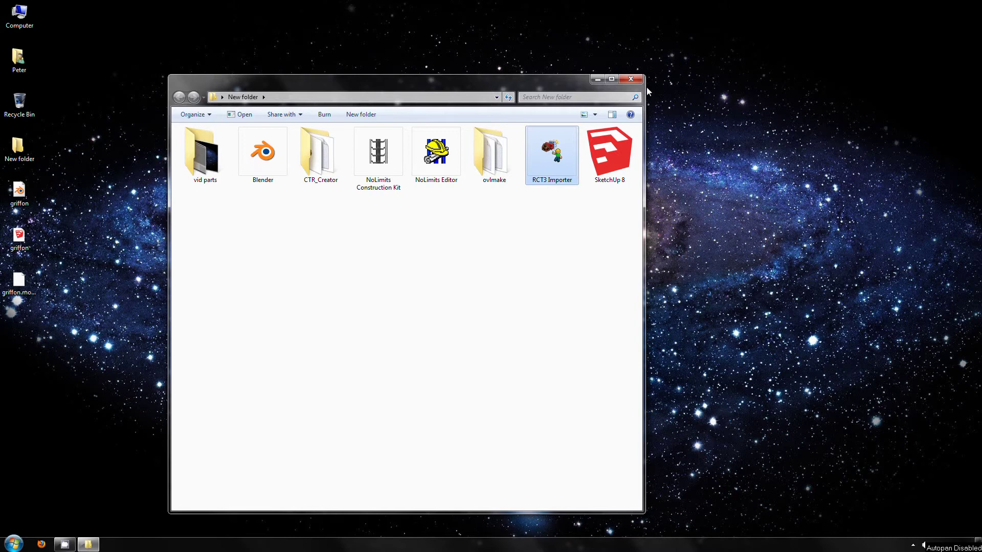
left_click(630, 78)
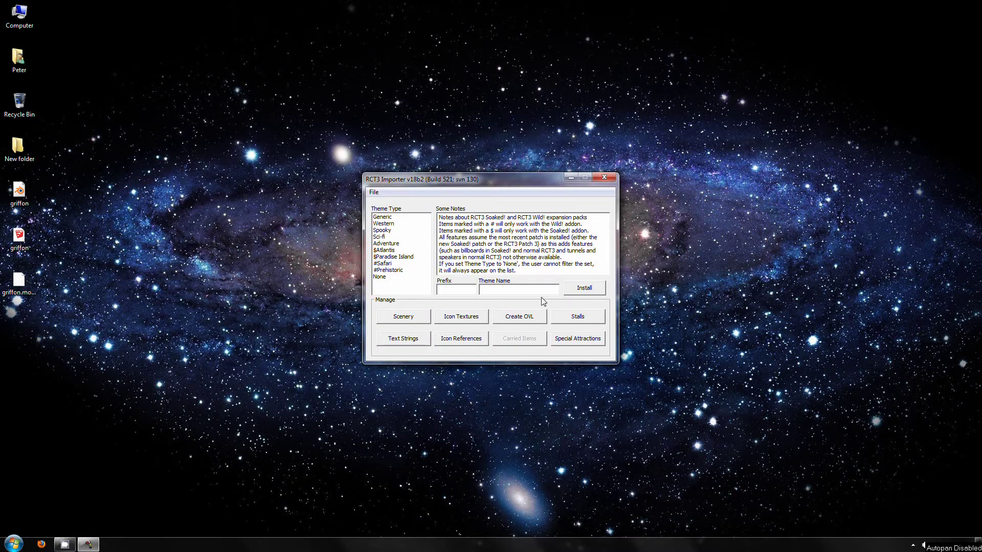
left_click(509, 320)
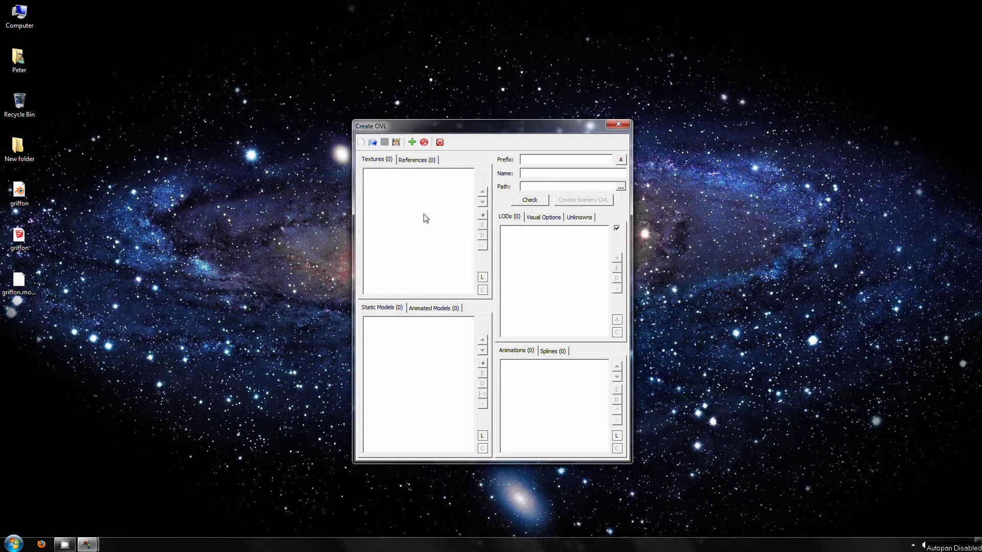
Load the griffon.modxml file from the Desktop into the new OVL
left_click(373, 142)
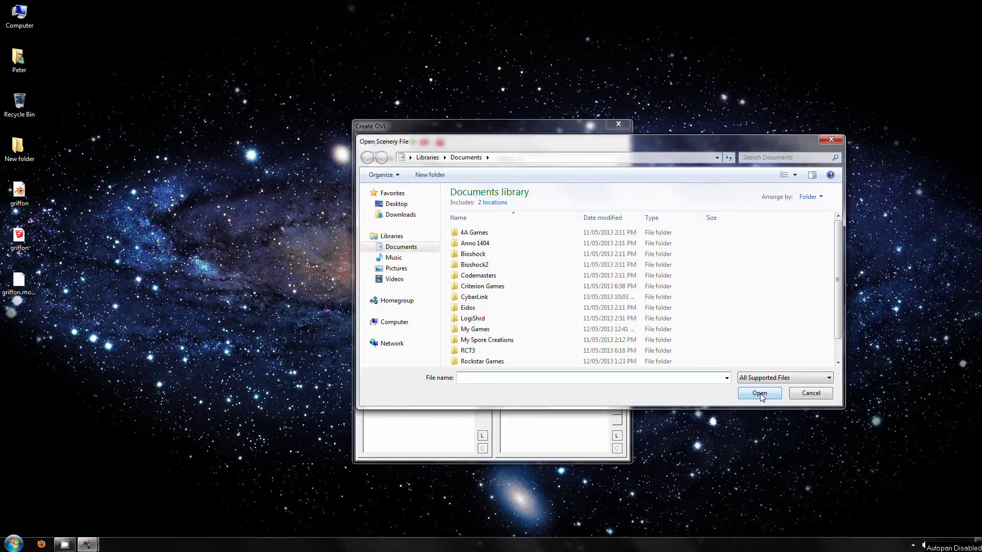
left_click(398, 203)
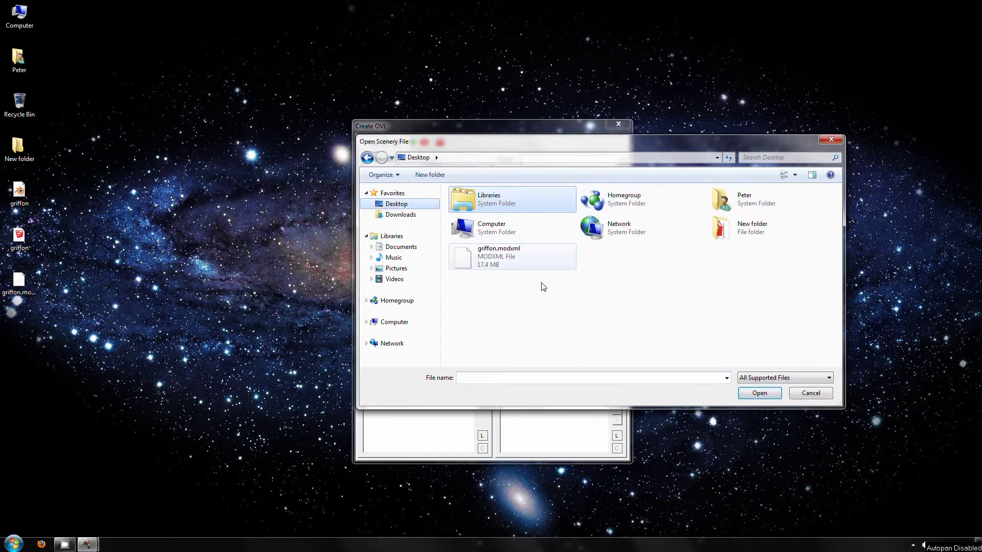
left_click(501, 262)
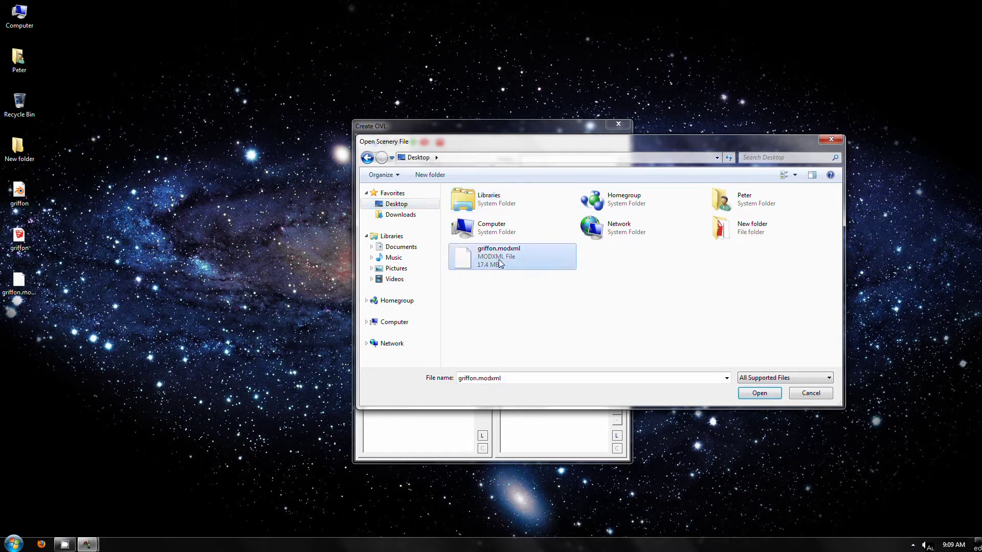
left_click(759, 393)
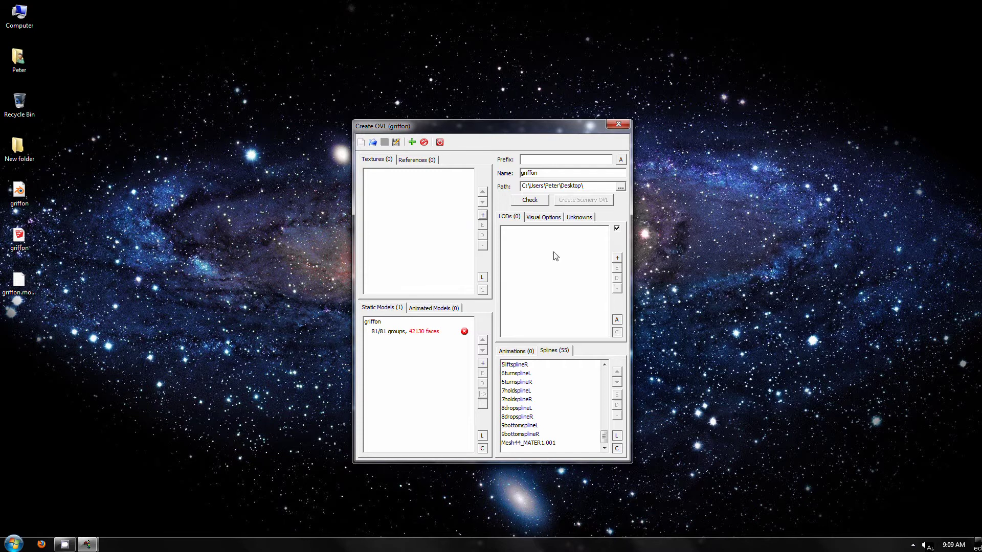
Add C1.bmp, C2.bmp and C3.bmp from the E: drive as textures of the OVL
left_click(482, 214)
double_click(360, 244)
double_click(360, 245)
double_click(360, 244)
double_click(359, 244)
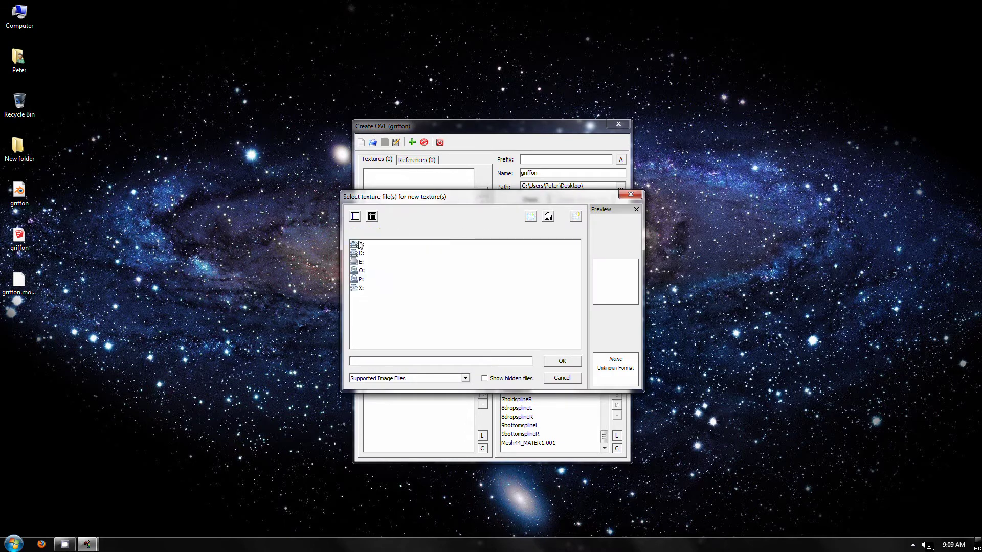
double_click(361, 288)
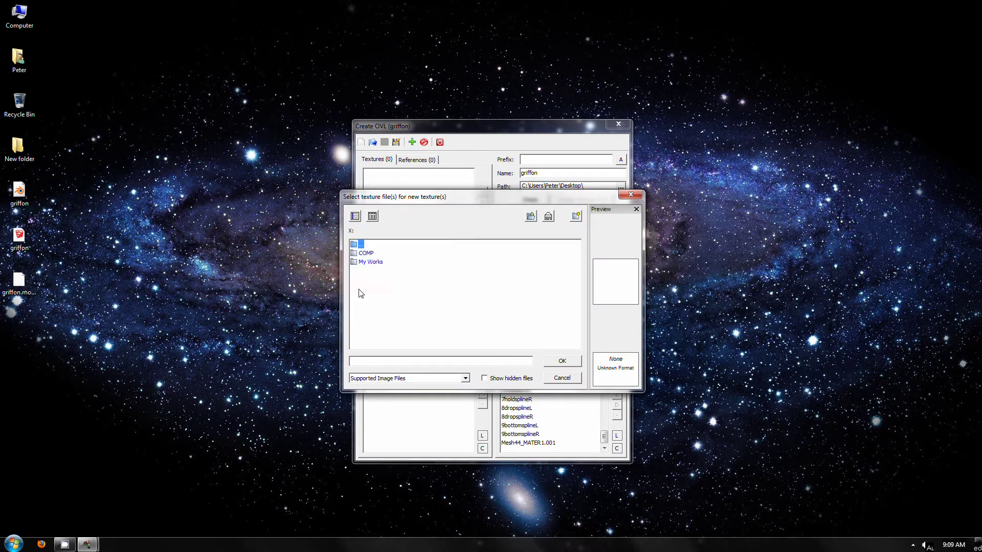
double_click(360, 245)
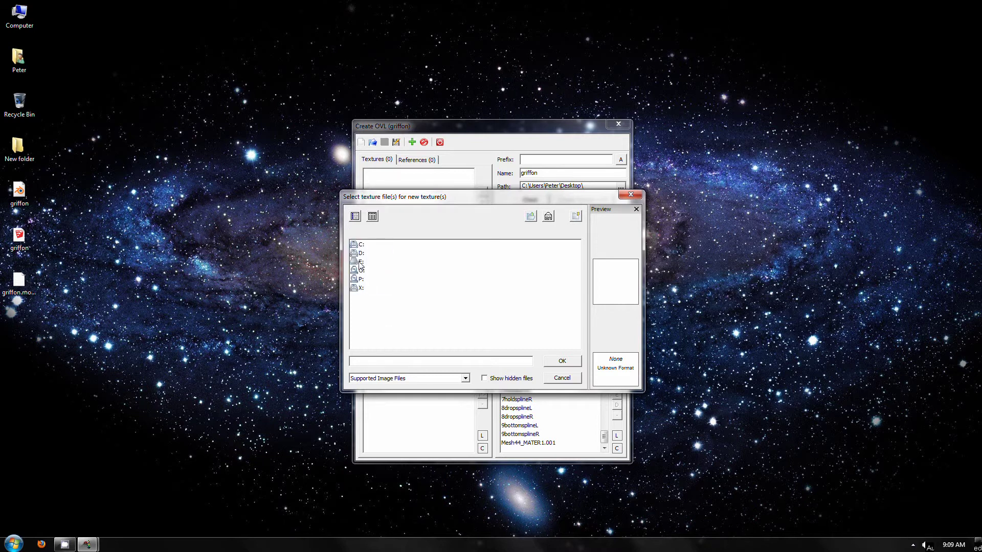
double_click(360, 262)
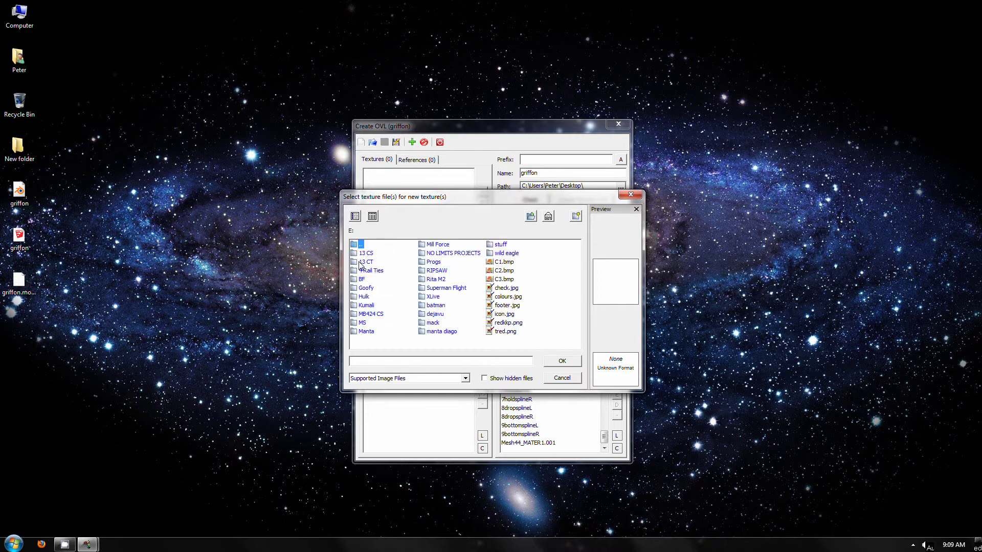
left_click(504, 262)
left_click(510, 280, "shift")
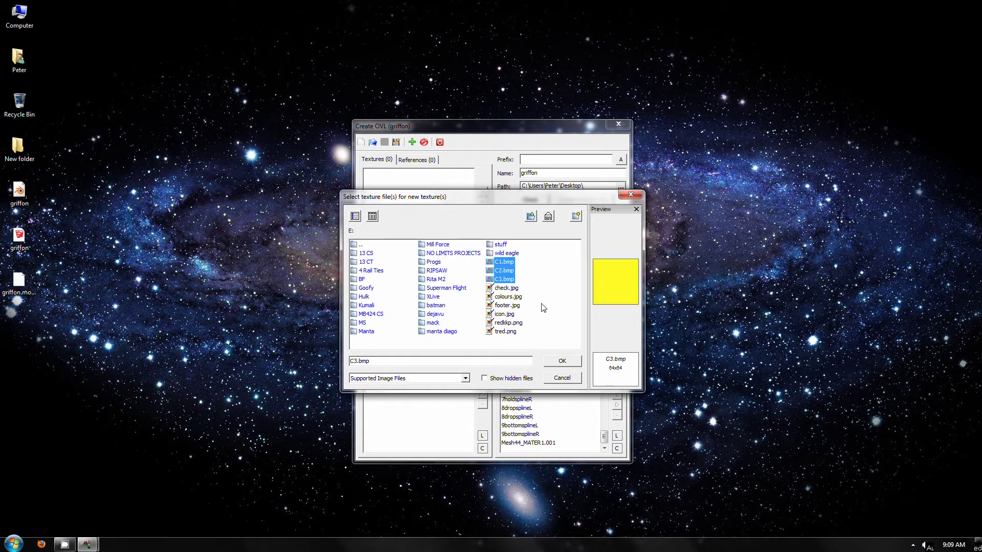
left_click(555, 364)
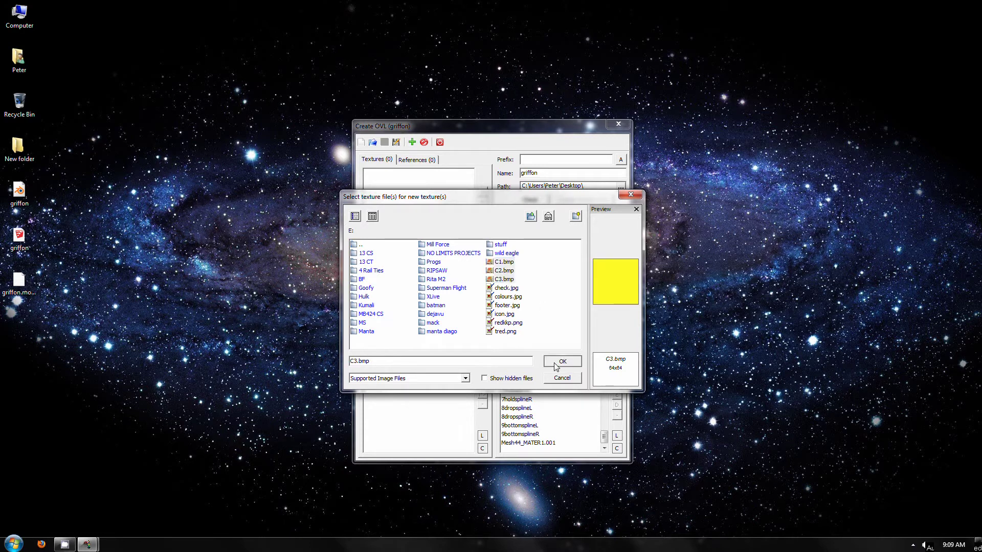
Make texture C1 recolorable by setting its player-changeable colors to One Color
double_click(368, 174)
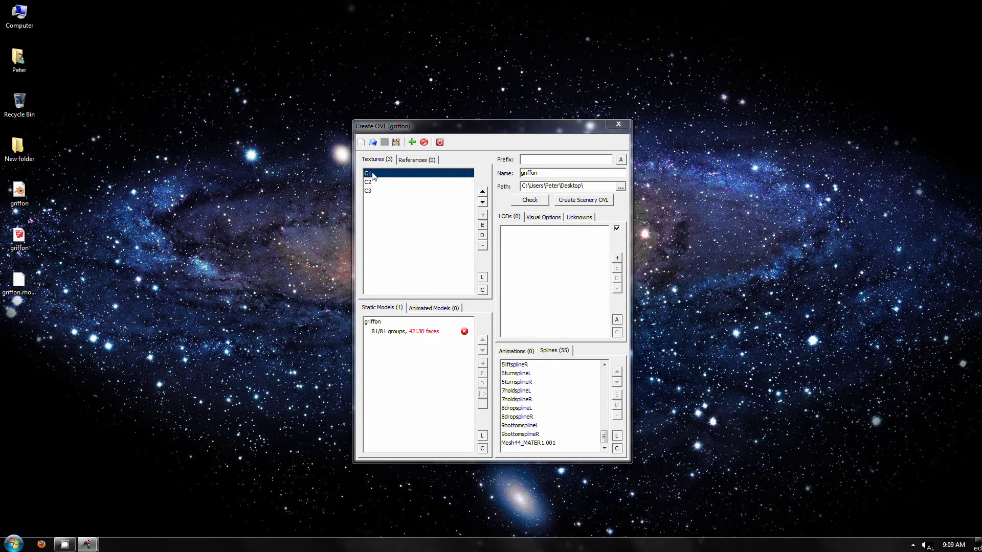
left_click(448, 333)
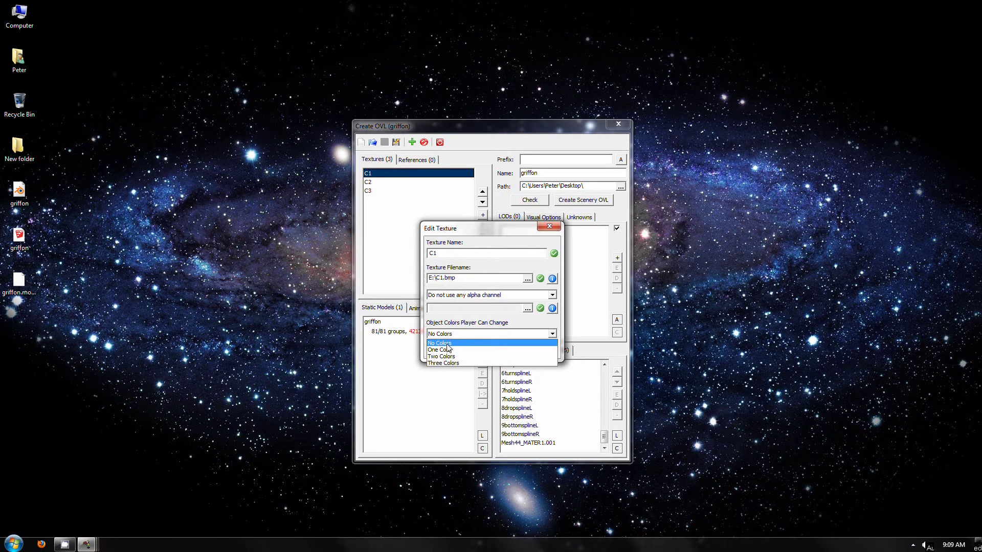
left_click(490, 346)
key("Return")
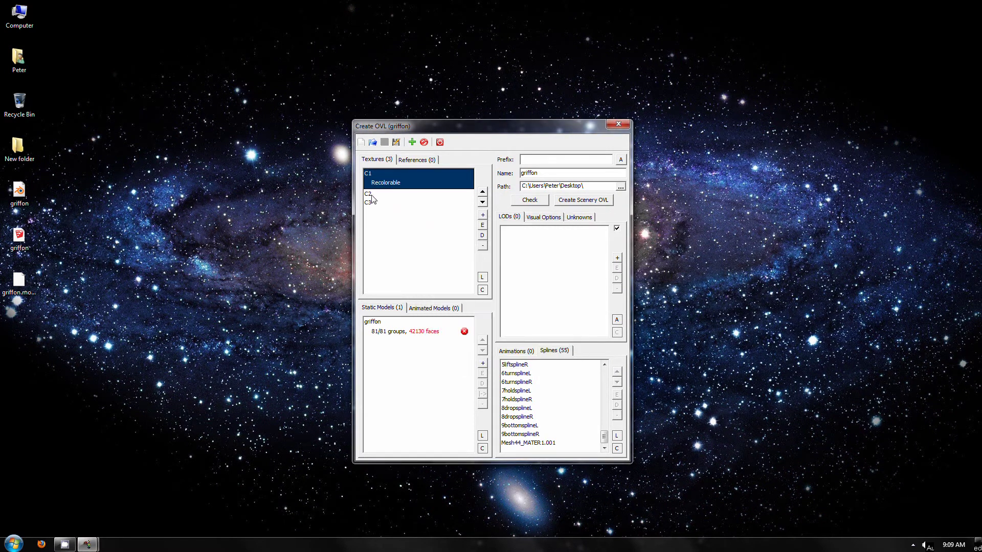
Make texture C2 recolorable by setting its player-changeable colors to Two Colors
double_click(369, 195)
left_click(467, 334)
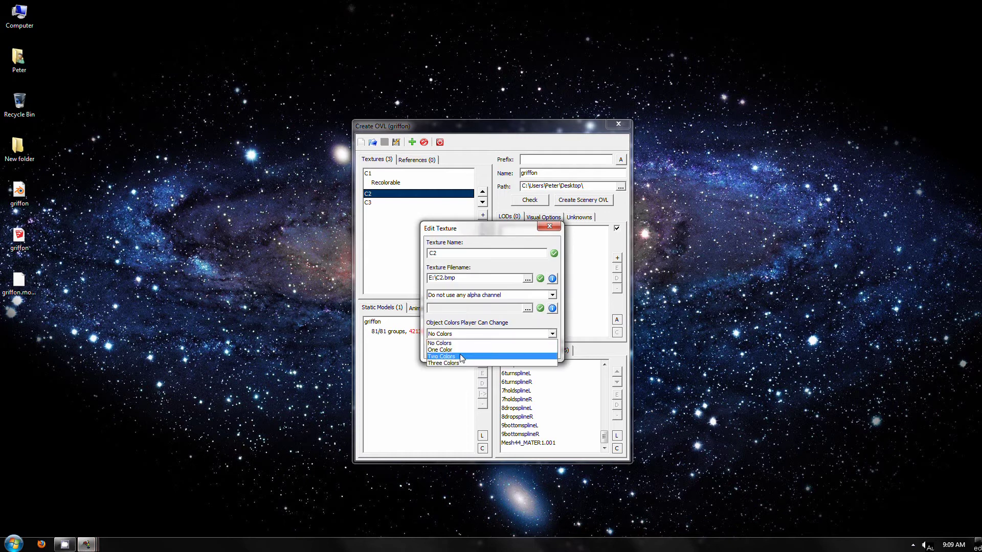
left_click(461, 356)
left_click(490, 350)
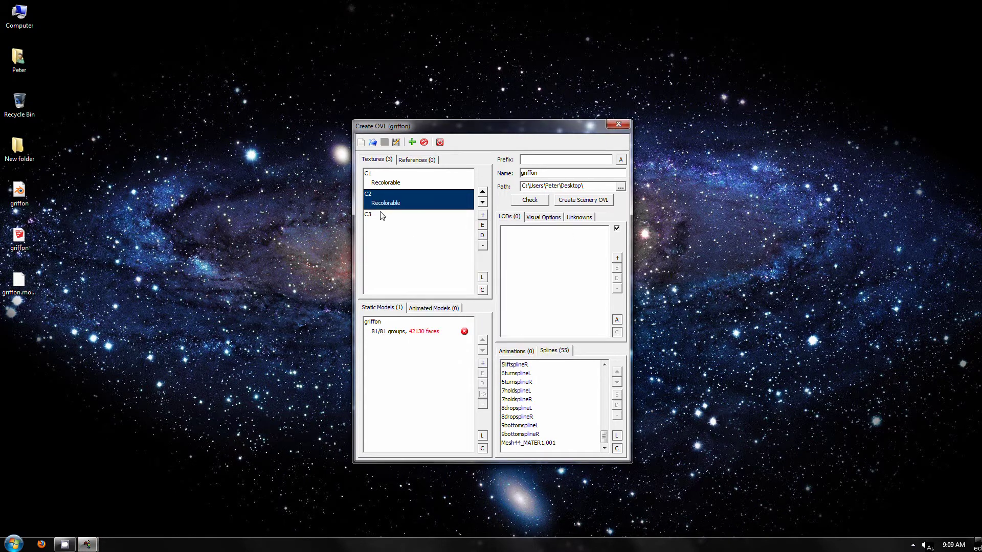
Make texture C3 recolorable by setting its player-changeable colors to Three Colors
double_click(381, 214)
left_click(467, 334)
left_click(457, 363)
left_click(490, 349)
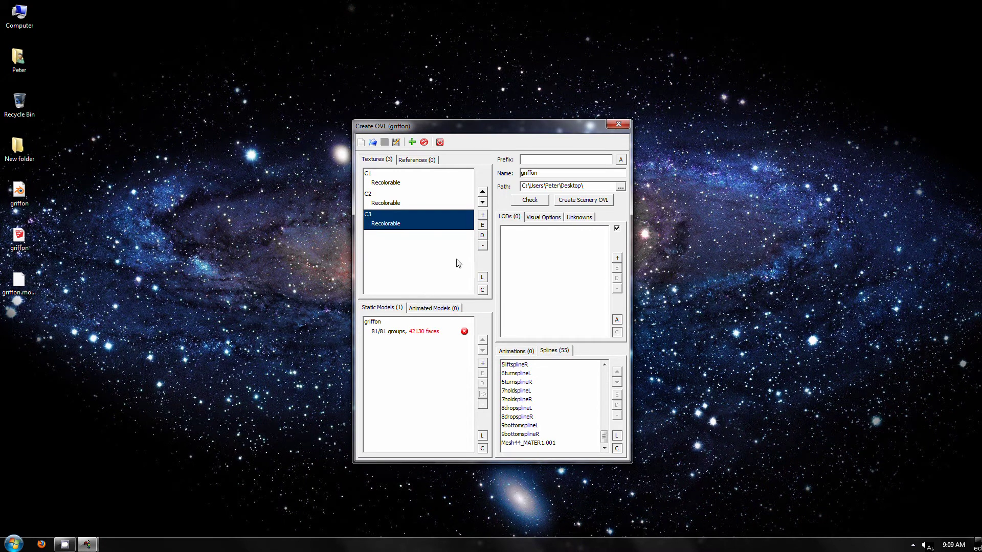
Auto-generate the LODs for the griffon model and open the griffon static model's settings
left_click(617, 321)
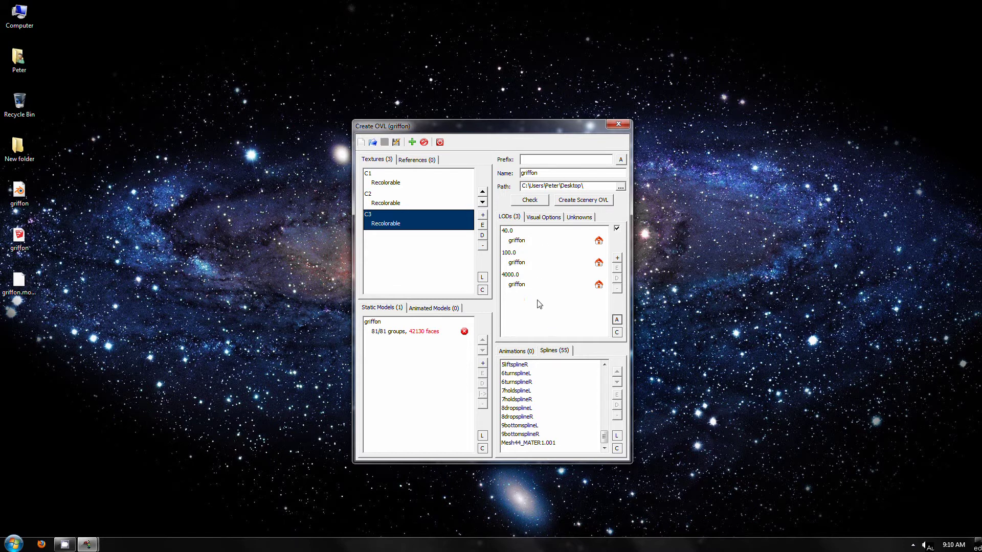
double_click(389, 330)
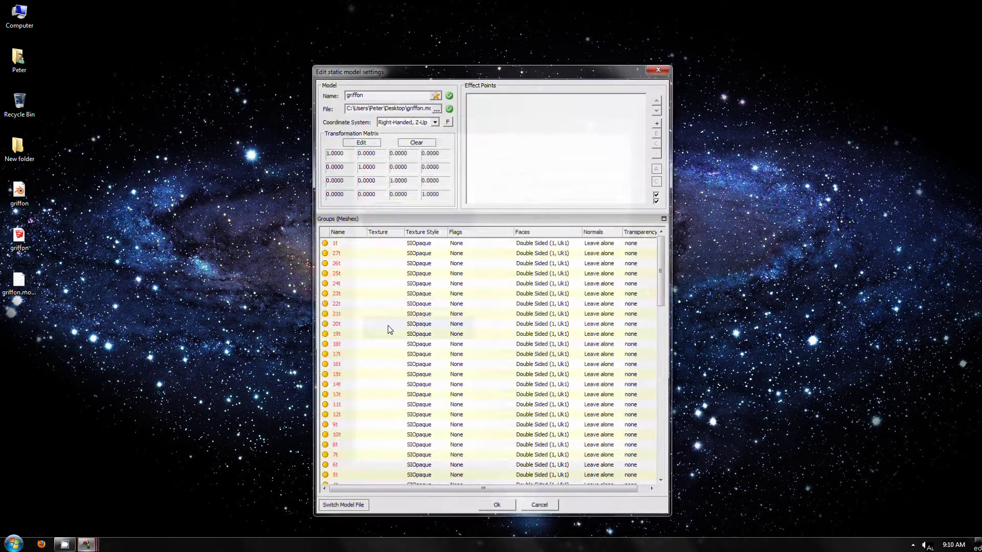
left_click_drag(453, 64, 450, 2)
left_click_drag(663, 217, 678, 171)
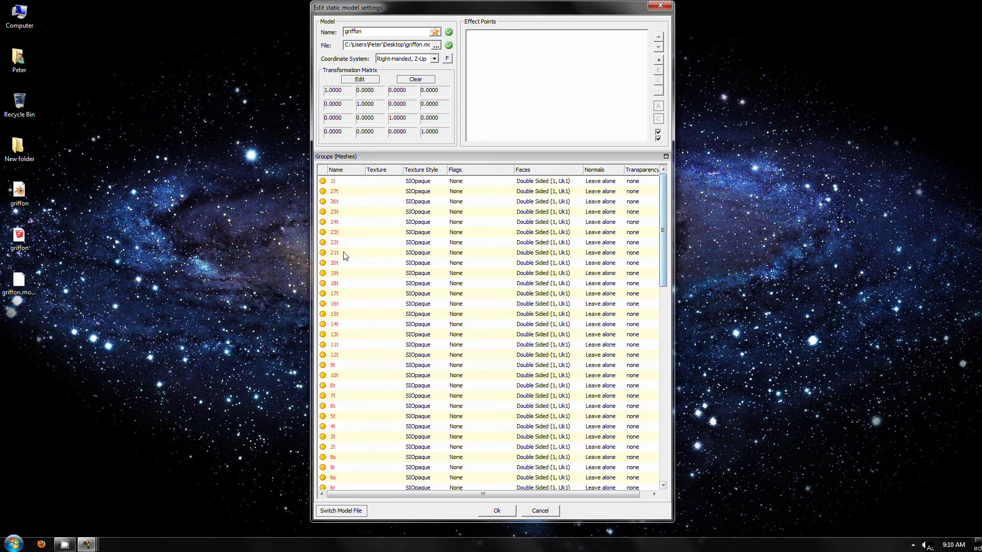
Disable the griffon model's mesh groups throughout the list, from 27t down to 2r
left_click(323, 191)
left_click(322, 202)
left_click(322, 212)
left_click(322, 222)
left_click(322, 232)
left_click(323, 243)
left_click(322, 253)
left_click(323, 263)
left_click(322, 273)
left_click(323, 283)
left_click(322, 293)
left_click(322, 304)
left_click(322, 324)
left_click(322, 314)
left_click(322, 334)
left_click(322, 344)
left_click(323, 355)
left_click(323, 365)
left_click(322, 375)
left_click(322, 386)
left_click(322, 396)
left_click(322, 406)
left_click(323, 416)
left_click(322, 427)
left_click(323, 436)
left_click(322, 447)
left_click(323, 457)
left_click(323, 467)
left_click(322, 478)
left_click(322, 478)
left_click(323, 477)
left_click(322, 488)
scroll(323, 483, "down", 9)
left_click(323, 222)
left_click(322, 233)
left_click(322, 263)
left_click(322, 273)
left_click(322, 283)
left_click(323, 294)
left_click(323, 304)
left_click(323, 324)
mouse_move(323, 306)
left_mouse_down()
mouse_move(323, 487)
mouse_move(323, 291)
mouse_move(327, 476)
left_mouse_up()
scroll(322, 487, "down", 7)
scroll(323, 440, "down", 1)
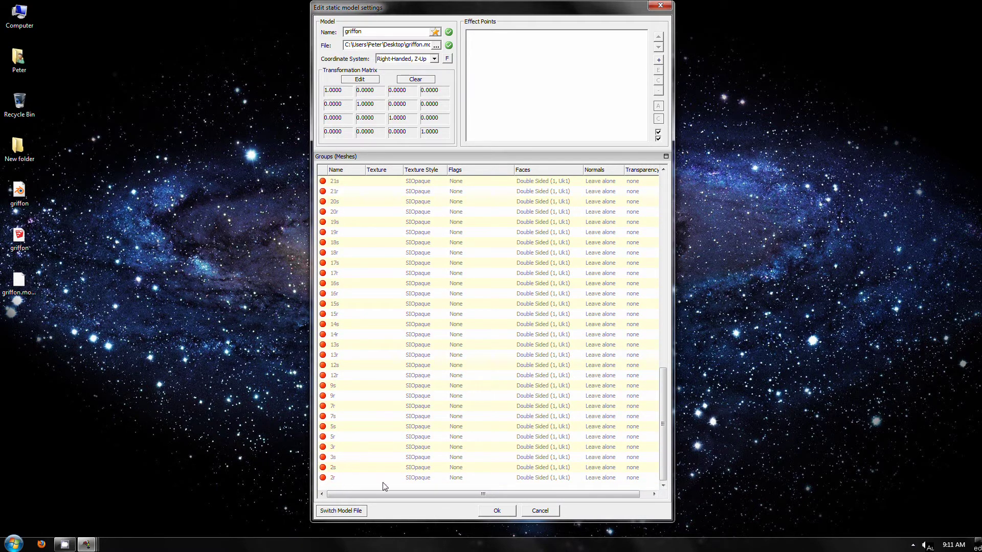
Set the texture style of mesh groups 2r, 2s and 3s to SIOpaqueSpecular100
left_click(412, 478)
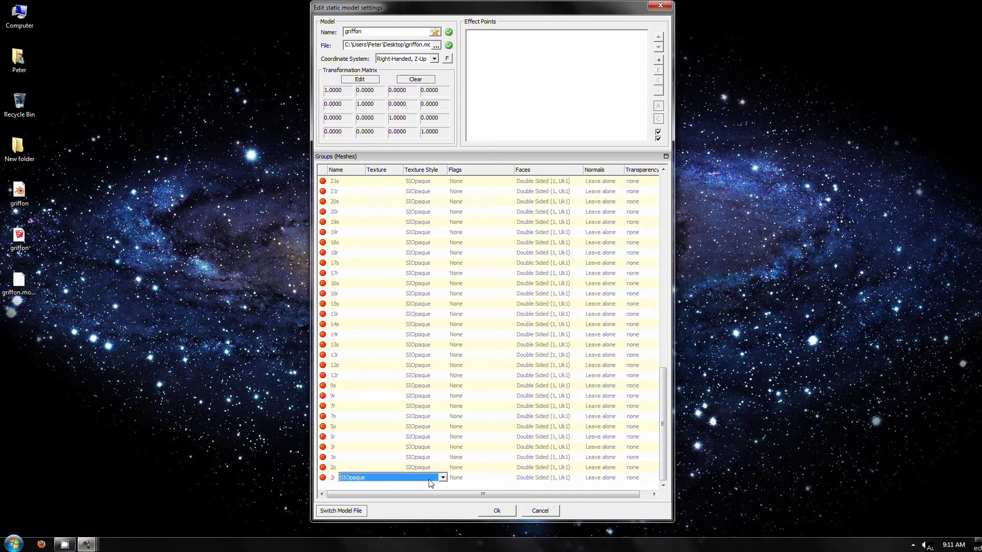
left_click(430, 481)
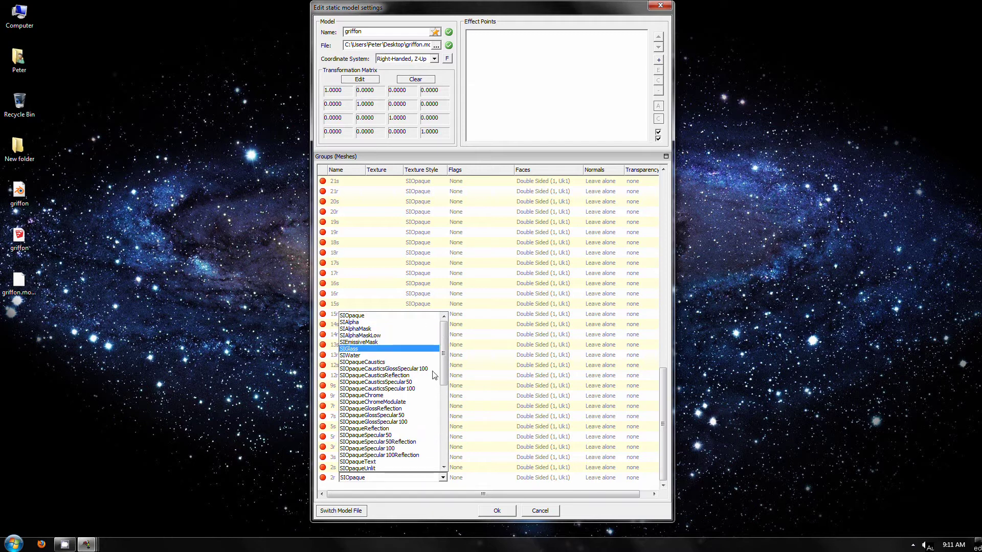
left_click(396, 449)
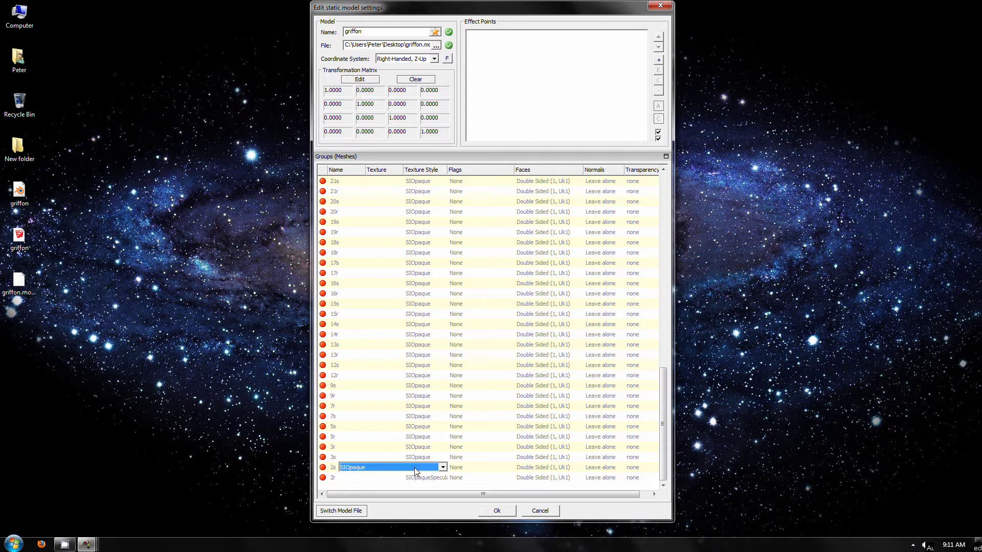
left_click(414, 468)
left_click(414, 467)
left_click(407, 438)
left_click(414, 457)
left_click(414, 457)
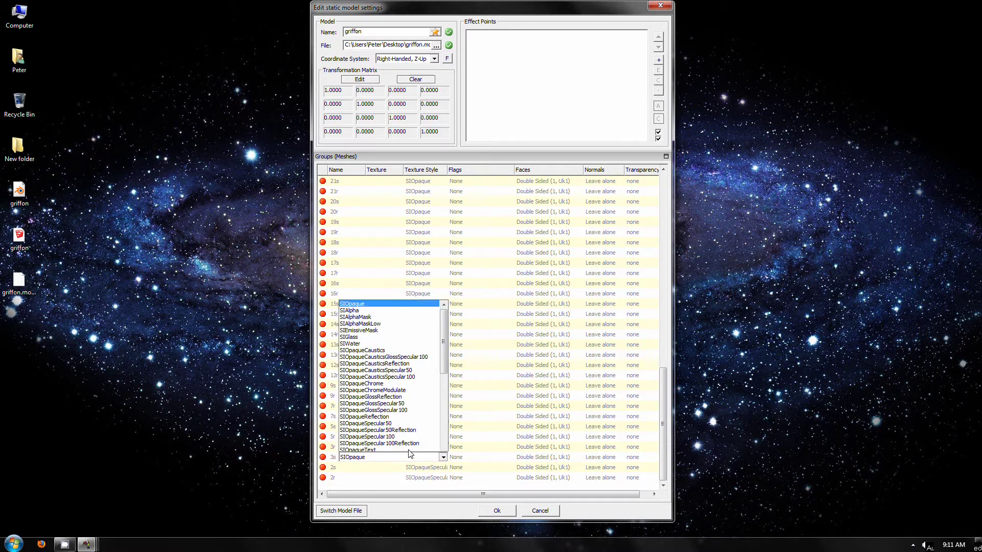
left_click(398, 428)
Set the texture style of mesh groups 3r, 5r and 5s to SIOpaqueSpecular100
left_click(421, 447)
left_click(421, 448)
left_click(414, 427)
left_click(422, 438)
left_click(422, 438)
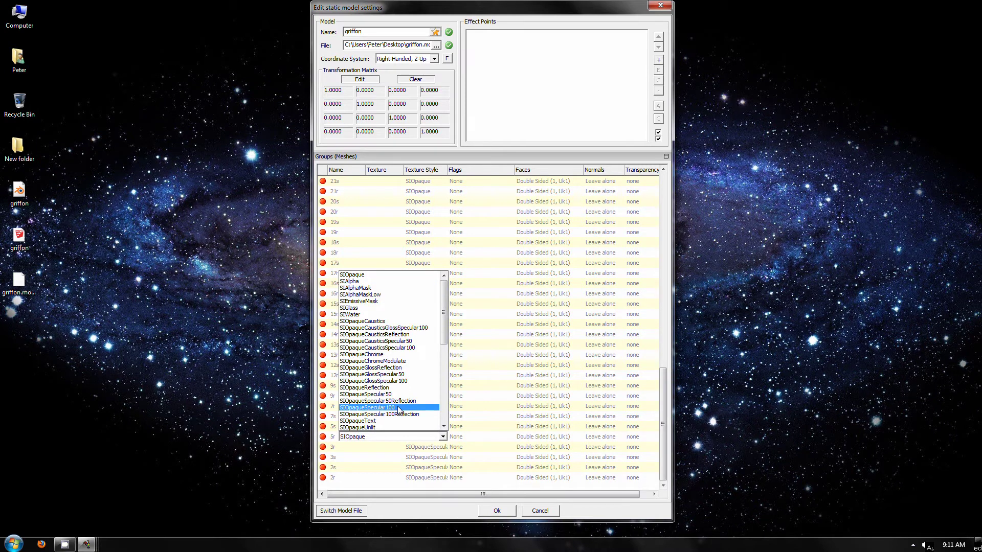
left_click(414, 407)
left_click(422, 428)
left_click(423, 427)
left_click(415, 397)
Set the texture style of mesh groups 7s, 7r and 9r to SIOpaqueSpecular100
left_click(415, 416)
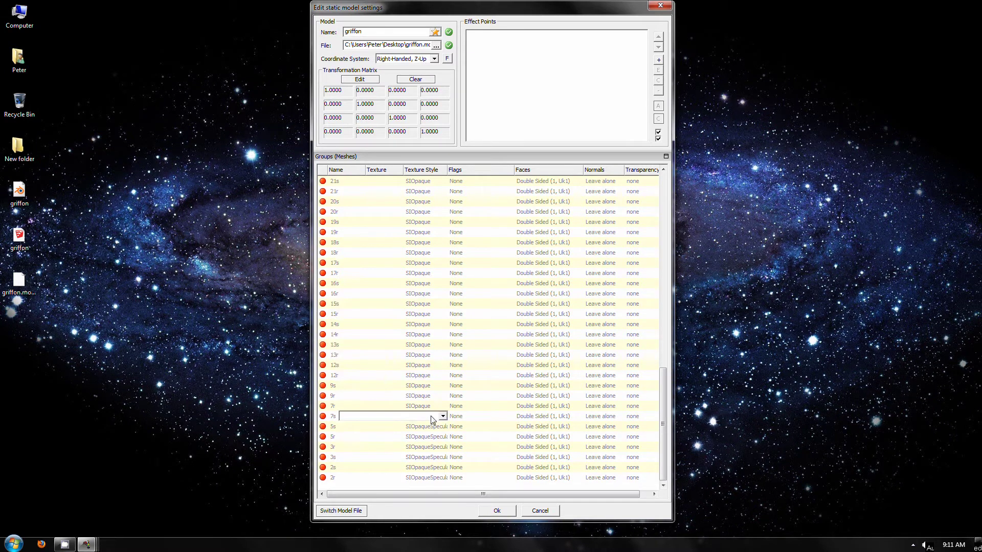
left_click(415, 416)
left_click(405, 387)
left_click(426, 406)
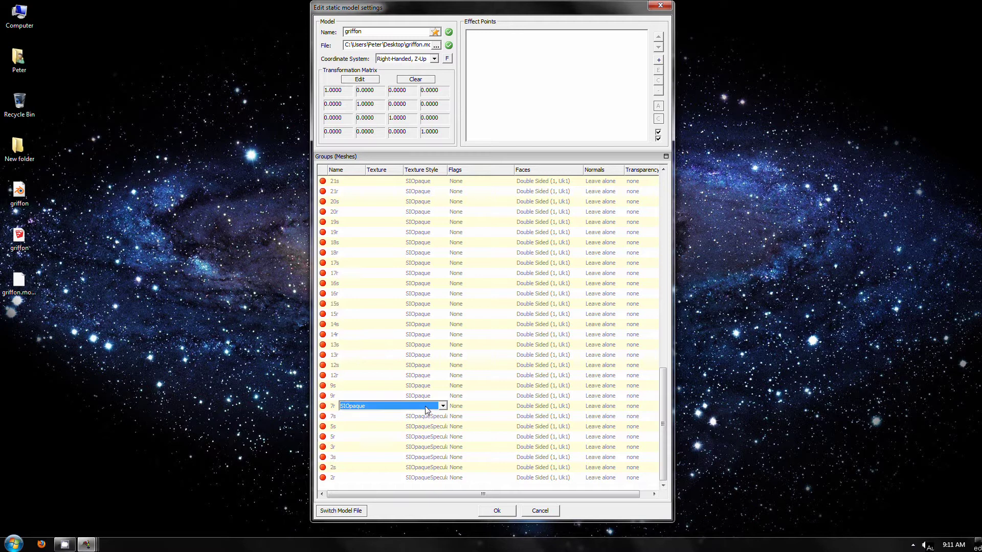
left_click(426, 406)
left_click(404, 378)
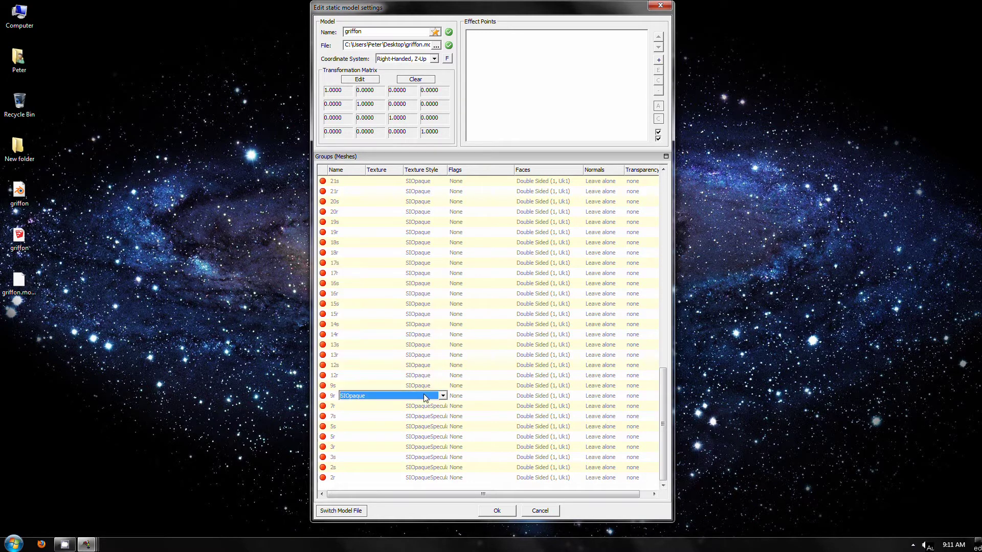
double_click(424, 396)
left_click(400, 366)
Set the texture style of mesh groups 9s, 12r and 12s to SIOpaqueSpecular100
double_click(419, 385)
left_click(413, 528)
double_click(419, 376)
left_click(406, 517)
double_click(418, 365)
left_click(399, 507)
Set the texture style of mesh groups 13r and 13s to SIOpaqueSpecular100
double_click(418, 355)
left_click(406, 497)
double_click(417, 344)
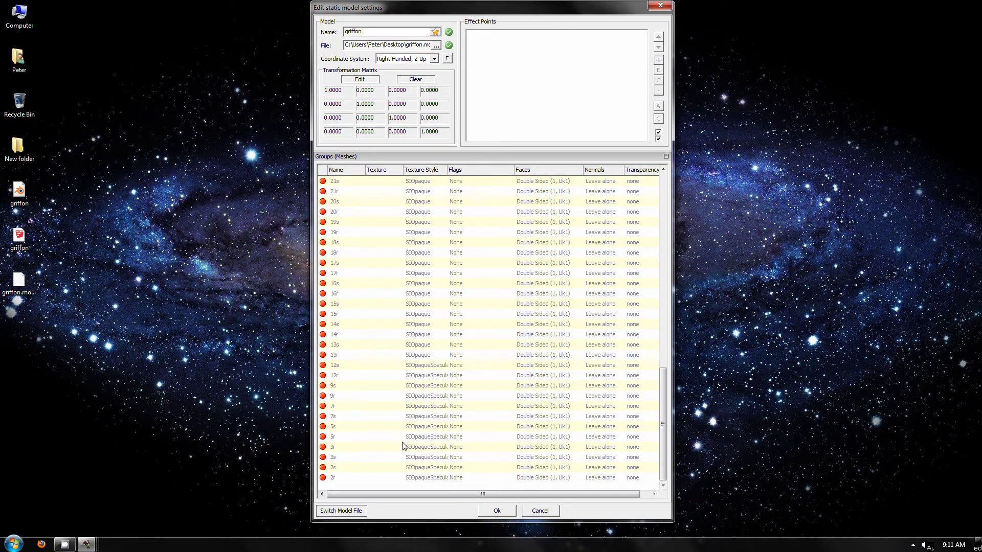
left_click(409, 487)
Set the texture style of the r and s mesh groups from 14r up to 23r to SIOpaqueSpecular100
double_click(420, 285)
scroll(418, 429, "up", 6)
double_click(419, 447)
left_click(409, 419)
double_click(431, 416)
left_click(409, 388)
double_click(429, 385)
left_click(410, 528)
double_click(431, 356)
left_click(412, 497)
double_click(431, 346)
left_click(429, 486)
double_click(428, 334)
left_click(427, 476)
Set the texture style of the mesh groups from 23s up to 10r in the list to SIOpaqueSpecular100
double_click(427, 284)
left_click(427, 426)
double_click(423, 252)
left_click(427, 394)
double_click(427, 222)
left_click(426, 364)
double_click(421, 213)
left_click(422, 354)
double_click(421, 202)
left_click(421, 345)
Set the texture style of the mesh groups from 1r up to 6t in the list to SIOpaqueSpecular100
scroll(421, 324, "up", 5)
double_click(421, 325)
left_click(420, 467)
double_click(420, 295)
left_click(419, 436)
double_click(432, 243)
left_click(430, 384)
double_click(428, 223)
Set the texture style of the mesh groups from 7t up to 13t in the list to SIOpaqueSpecular100
scroll(415, 331, "up", 4)
double_click(420, 325)
left_click(421, 467)
double_click(422, 311)
left_click(422, 456)
double_click(422, 304)
left_click(421, 445)
double_click(426, 273)
left_click(425, 415)
double_click(431, 280)
left_click(393, 405)
Set the texture style of the remaining t mesh groups, from 14t up to 27t and finally 1t, to SIOpaqueSpecular100
scroll(415, 303, "up", 2)
left_click(415, 283)
left_click(394, 425)
left_click(415, 293)
left_click(394, 435)
left_click(415, 253)
left_click(396, 395)
left_click(414, 222)
left_click(401, 364)
left_click(417, 202)
left_click(404, 344)
left_click(418, 191)
left_click(405, 333)
left_click(419, 181)
left_click(409, 323)
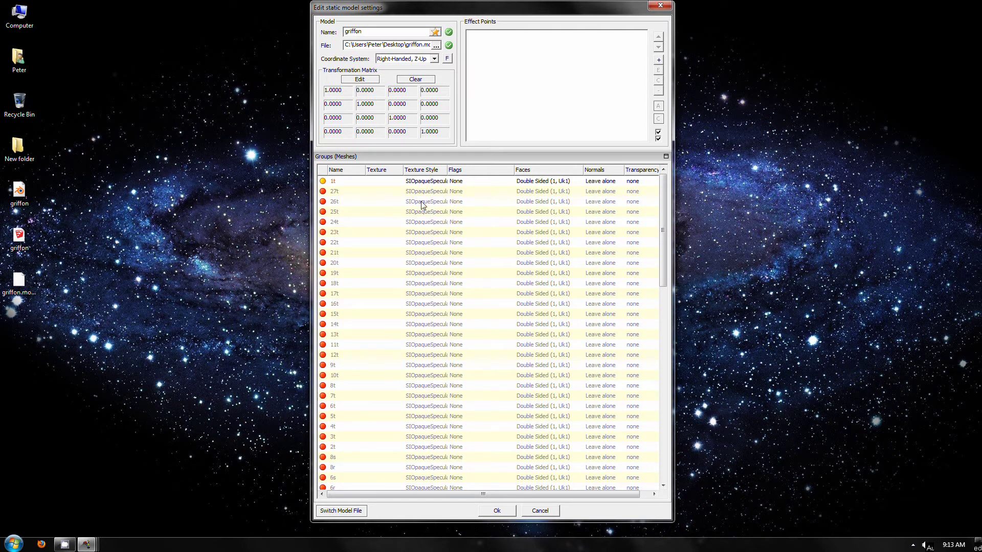
Assign texture C2 to mesh groups 1t, 27t, 26t and 25t
left_click(390, 182)
left_click(399, 182)
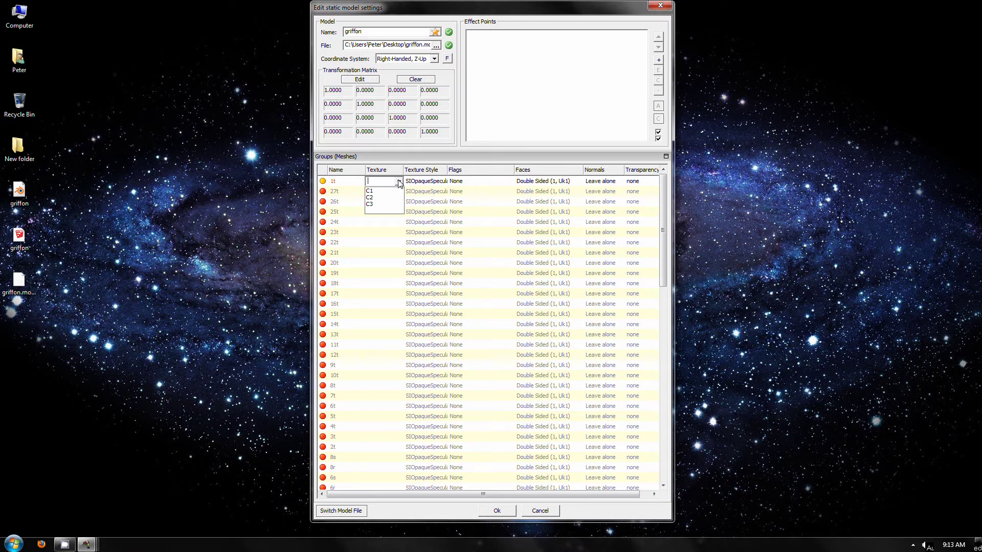
left_click(380, 198)
left_click(382, 191)
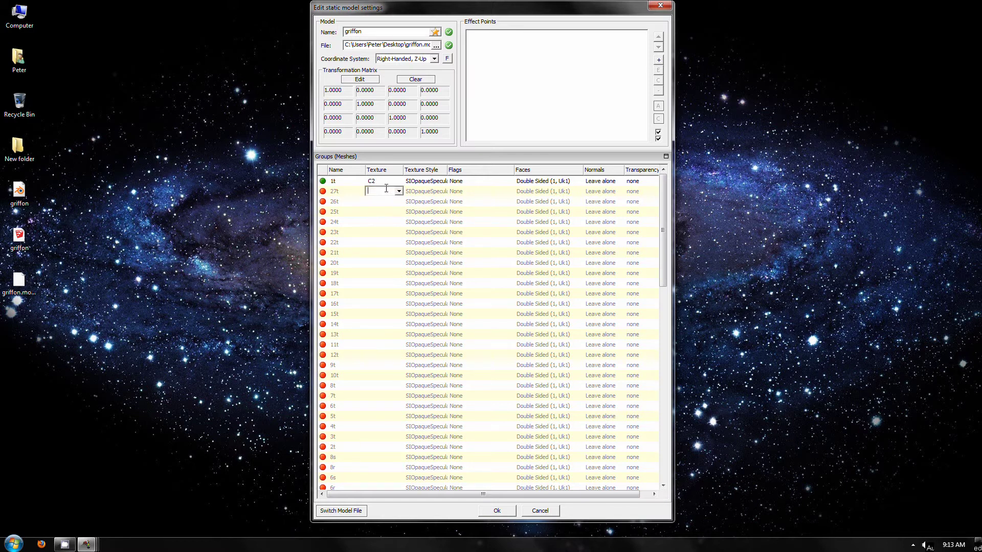
type("C2")
left_click(392, 201)
type("C2")
left_click(392, 211)
type("C2")
Assign texture C2 to the mesh groups from 24t down to 19t
left_click(390, 222)
type("C2")
left_click(389, 232)
type("C2")
left_click(389, 243)
type("C2")
left_click(388, 252)
type("2")
left_click(386, 264)
type("C2")
left_click(386, 274)
type("C2")
Assign texture C2 to the mesh groups from 18t down to 13t
left_click(386, 285)
type("C2")
left_click(386, 295)
type("C2")
left_click(386, 305)
type("C2")
left_click(385, 314)
type("C2")
left_click(384, 324)
type("C2")
left_click(384, 335)
type("C2")
Assign texture C2 to mesh groups 11t, 12t, 9t, 10t and 8t
left_click(386, 344)
type("C2")
left_click(386, 355)
type("C2")
left_click(387, 365)
type("C2")
left_click(387, 376)
left_click(387, 385)
type("C2")
Assign texture C2 to the mesh groups from 7t down to 2t
left_click(385, 395)
type("C2")
left_click(384, 406)
type("C2")
left_click(382, 416)
type("C2")
left_click(382, 426)
type("C2")
left_click(382, 437)
type("C2")
left_click(383, 447)
type("C2")
Assign texture C1 to mesh groups 8r, 6r and 4r, and texture C3 to 8s, 6s and 4s
left_click(382, 467)
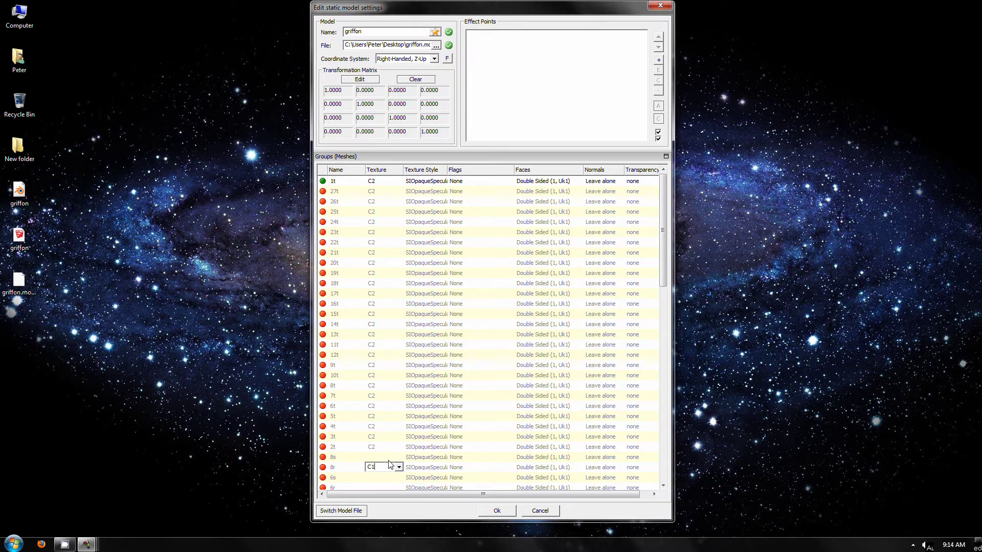
left_click(386, 457)
type("C3")
left_click(387, 478)
type("C3")
left_click(387, 485)
type("C1")
left_click(387, 486)
type("C1")
left_click(386, 487)
type("C3")
Assign texture C3 to mesh groups 1s, 10s and 11s, and texture C1 to 1r, 10r and 11r
left_click(385, 486)
type("C1")
left_click(385, 486)
type("C1")
left_click(381, 486)
type("C33")
left_click(386, 486)
type("C1")
left_click(385, 486)
type("C1")
Assign texture C3 to mesh groups 27s down to 22s, and texture C1 to 27r down to 23r
left_click(389, 468)
type("C3")
left_click(388, 486)
left_click(387, 486)
type("C3")
left_click(388, 485)
type("C1")
left_click(387, 486)
type("C3")
left_click(388, 485)
type("C1")
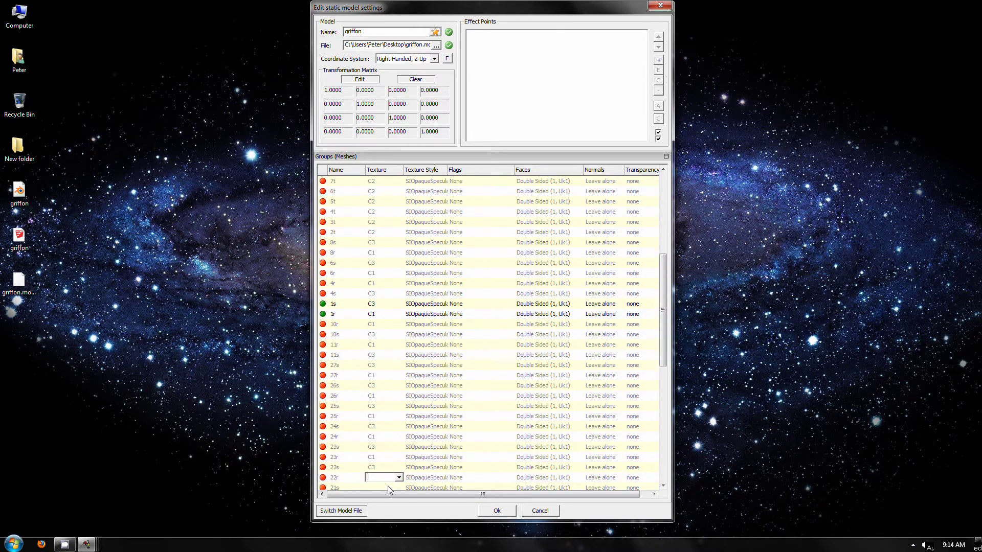
Assign texture C1 to mesh groups 22r down to 15r, and texture C3 to 21s down to 15s
type("C3")
left_click(388, 486)
type("C1")
left_click(388, 486)
type("C3")
left_click(388, 486)
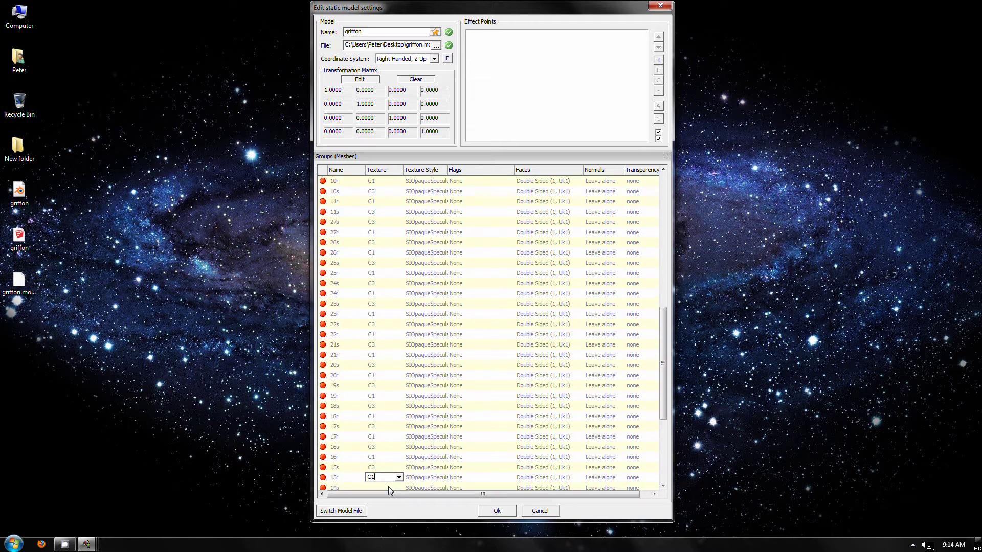
Assign texture C3 to the remaining s mesh groups from 14s to 2s, and texture C1 to the r groups from 14r to 2r
left_click(393, 470)
type("C1")
left_click(387, 478)
type("C3")
left_click(387, 486)
type("C1")
left_click(386, 486)
type("C3")
left_click(386, 486)
type("C1")
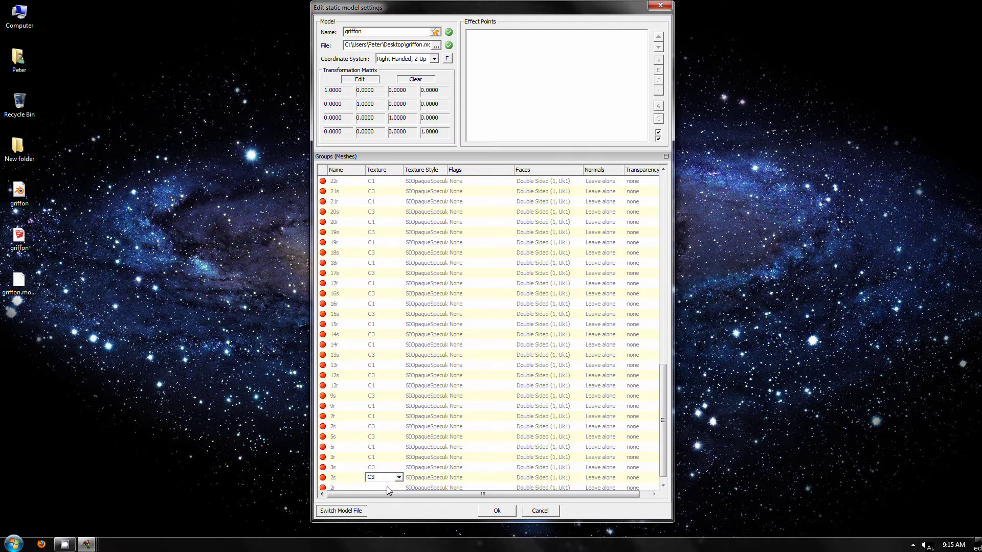
Check the texture assignments throughout the mesh group list and accept the static model settings
scroll(414, 421, "up", 5)
scroll(414, 420, "up", 10)
scroll(412, 311, "down", 6)
scroll(400, 343, "down", 10)
left_click(495, 511)
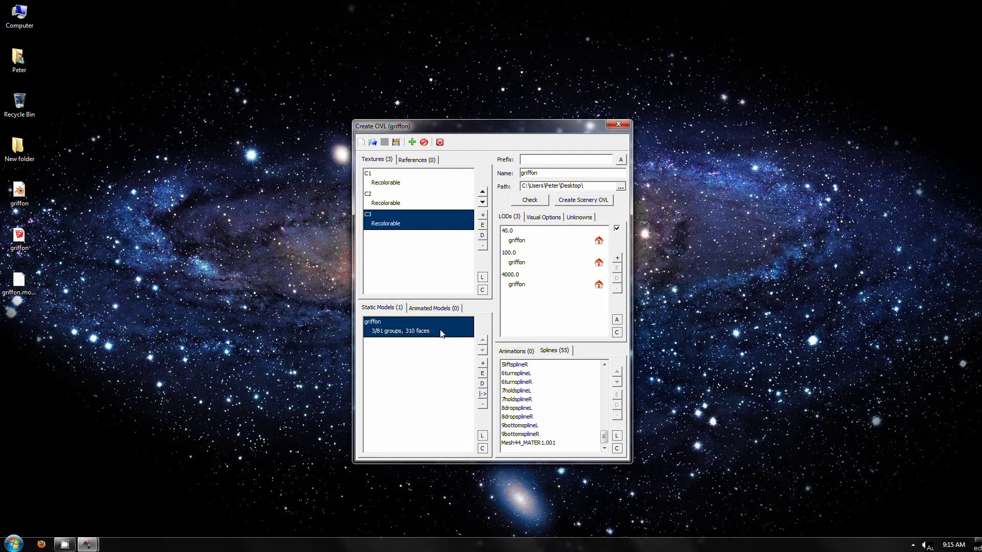
Delete all splines from the griffon scenery
mouse_move(603, 437)
left_mouse_down()
mouse_move(604, 372)
mouse_move(602, 451)
left_mouse_up()
mouse_move(603, 438)
left_mouse_down()
mouse_move(611, 373)
mouse_move(613, 450)
left_mouse_up()
left_click(617, 450)
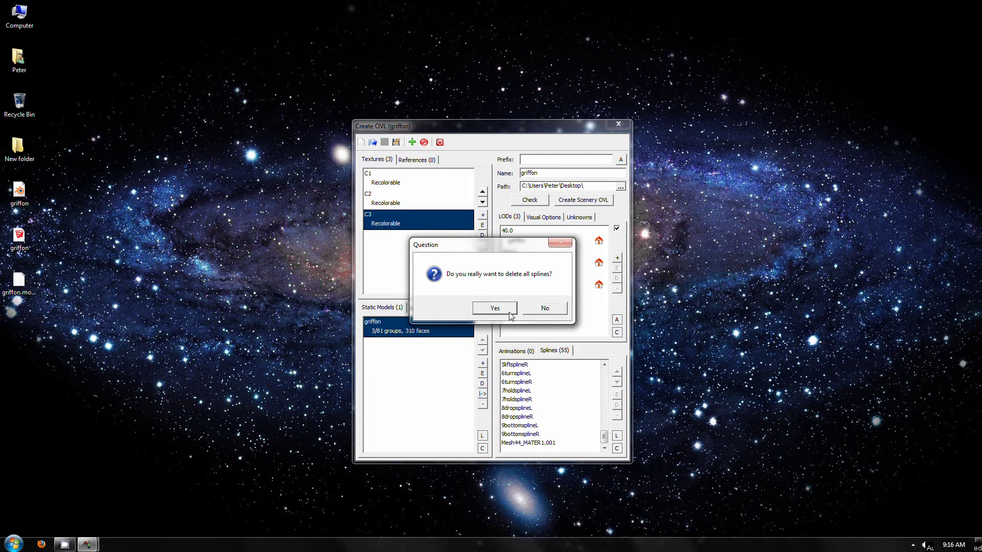
left_click(494, 308)
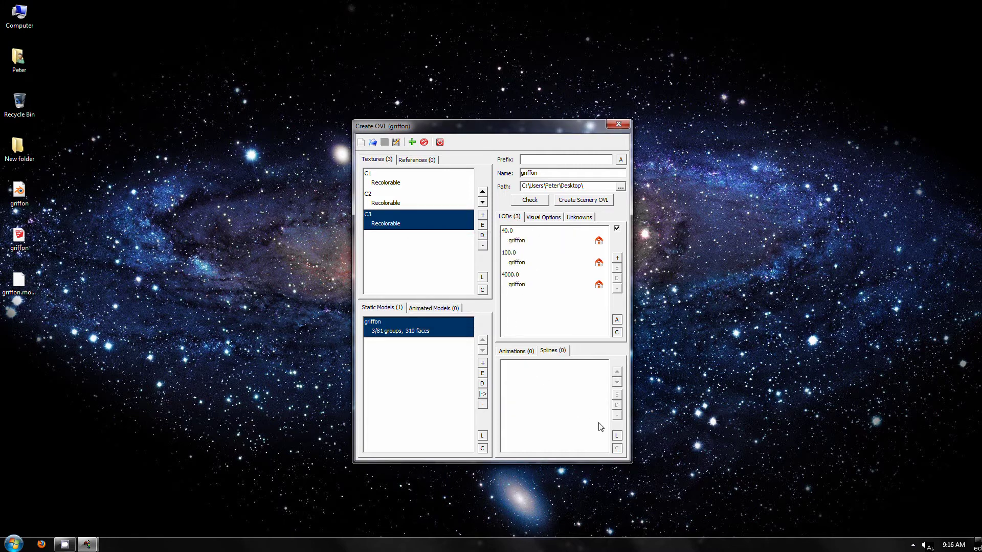
Load only splines 1stationsplineL and 1stationsplineR from griffon.modxml on the Desktop
left_click(617, 435)
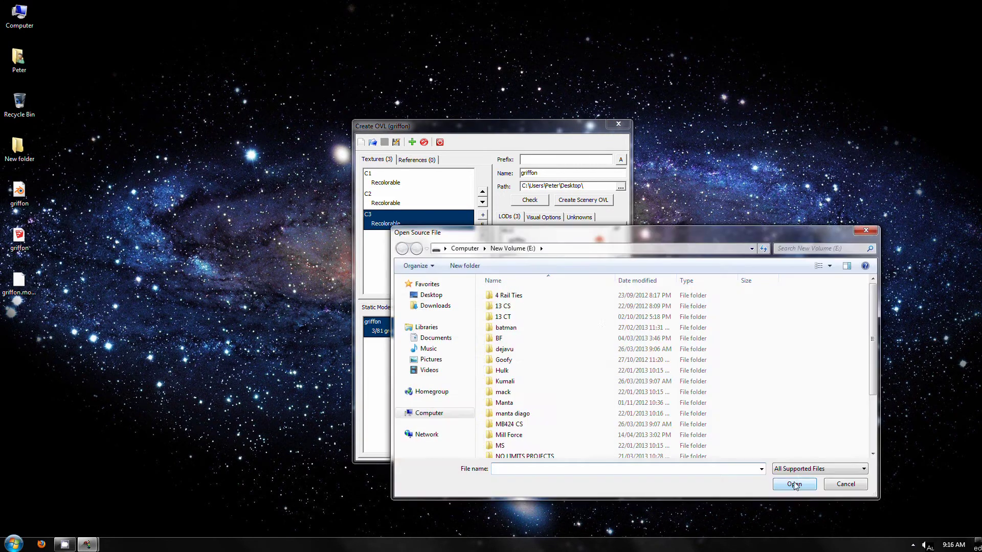
left_click(431, 295)
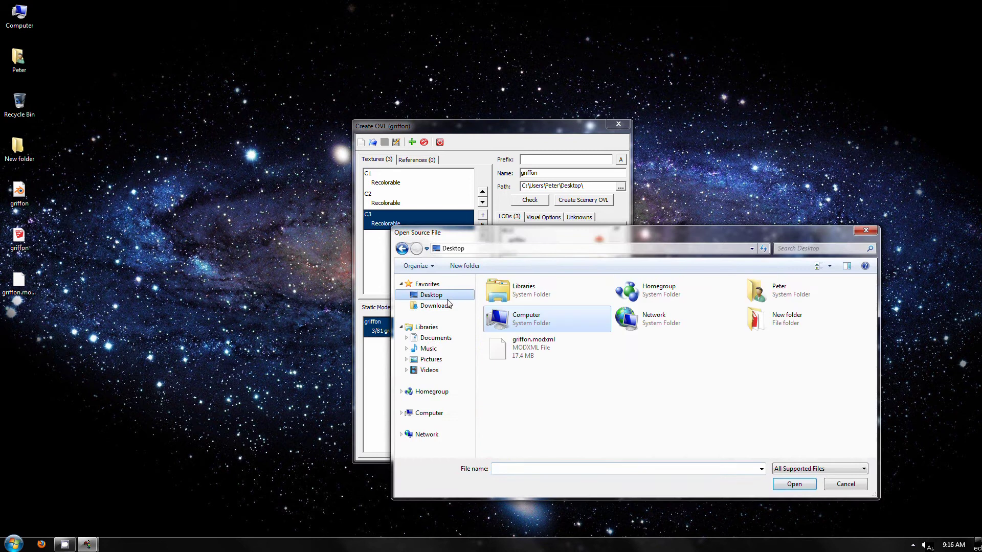
left_click(542, 359)
left_click(778, 483)
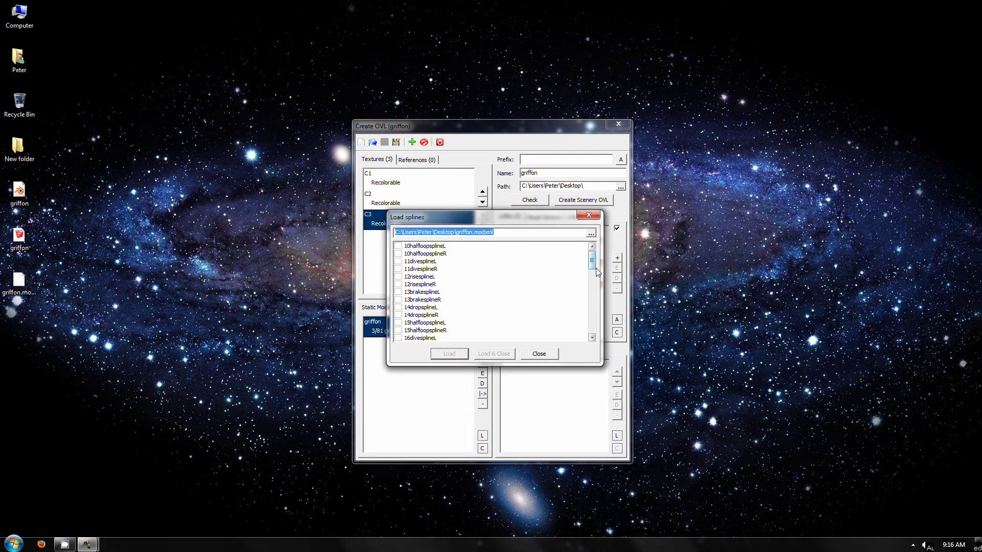
left_click_drag(595, 268, 525, 293)
left_click(398, 300)
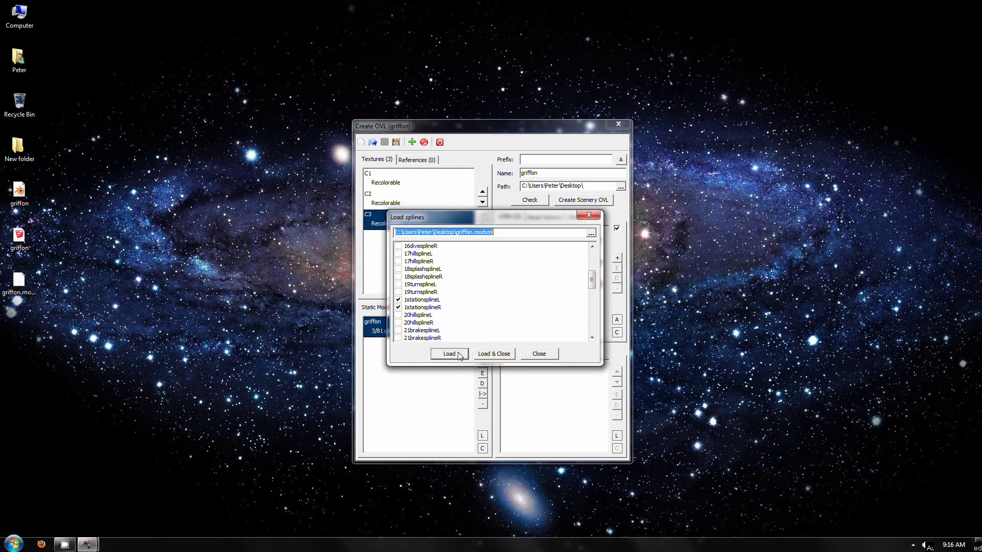
left_click(492, 354)
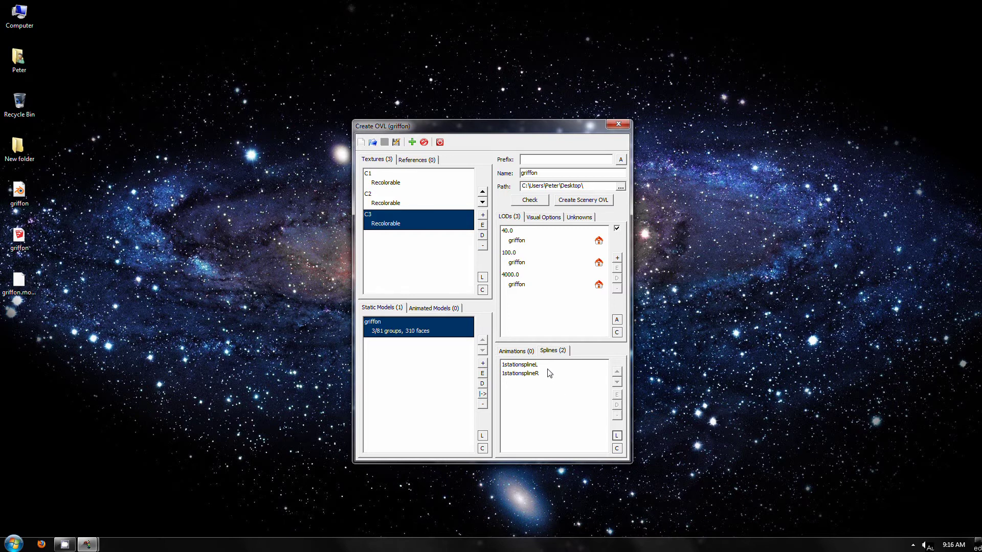
Start saving the scenery file and create a folder named xml on the Desktop for it
left_click(396, 143)
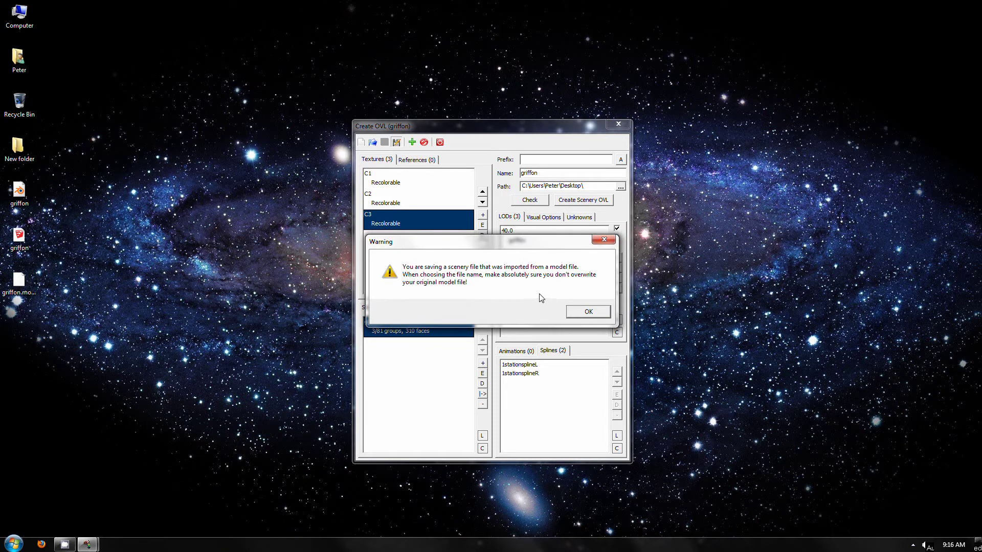
left_click(587, 312)
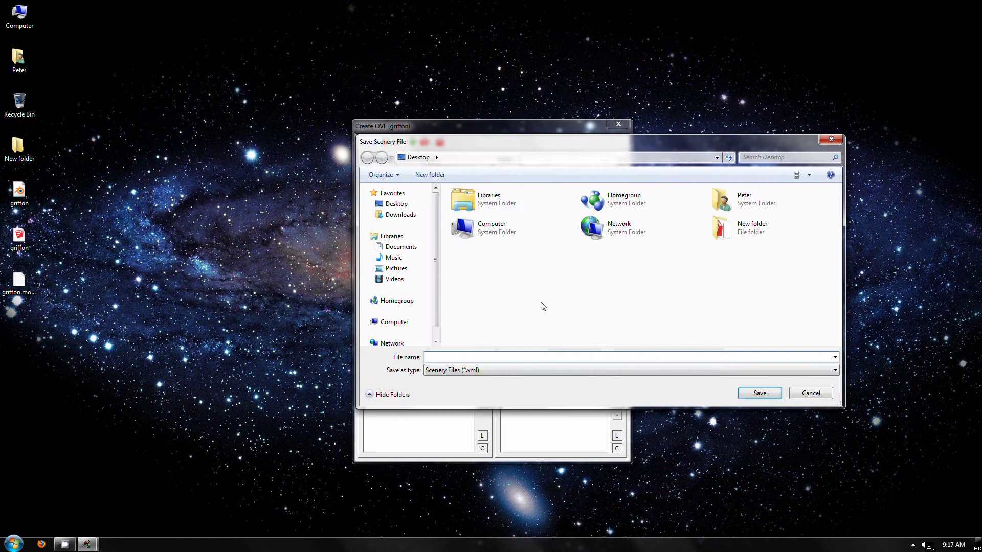
right_click(525, 288)
key("w")
key("f")
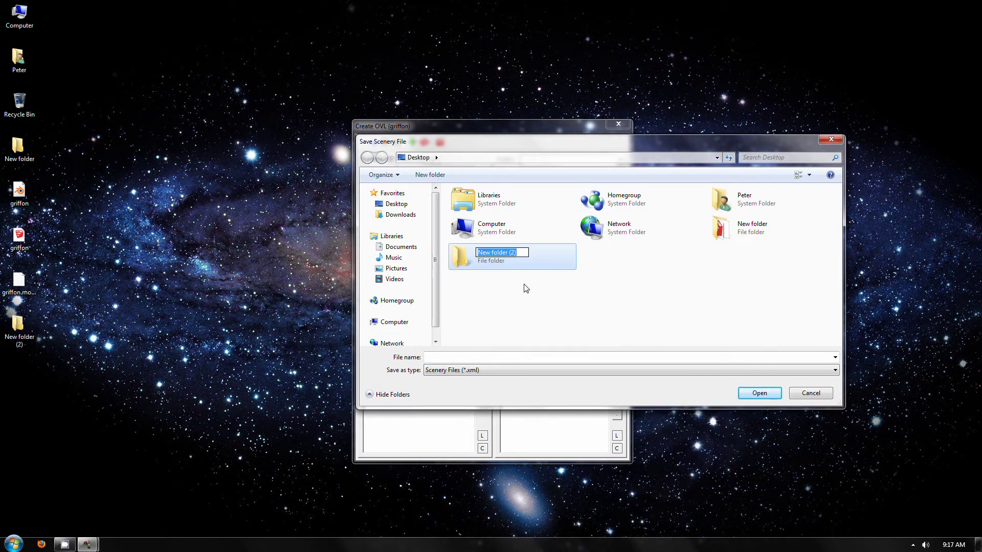
type("xml")
key("Return")
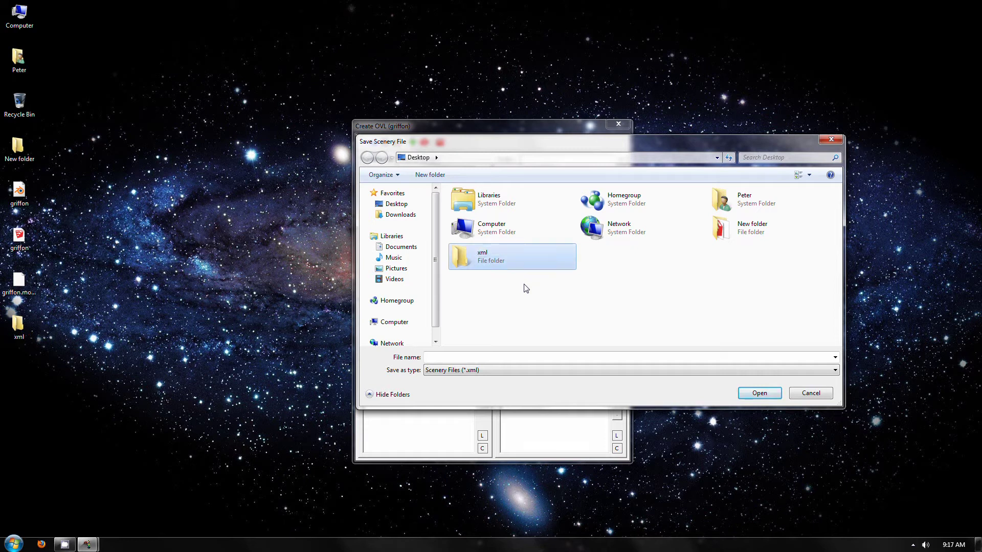
Save the scenery file as 1station in the xml folder
double_click(489, 254)
left_click(496, 357)
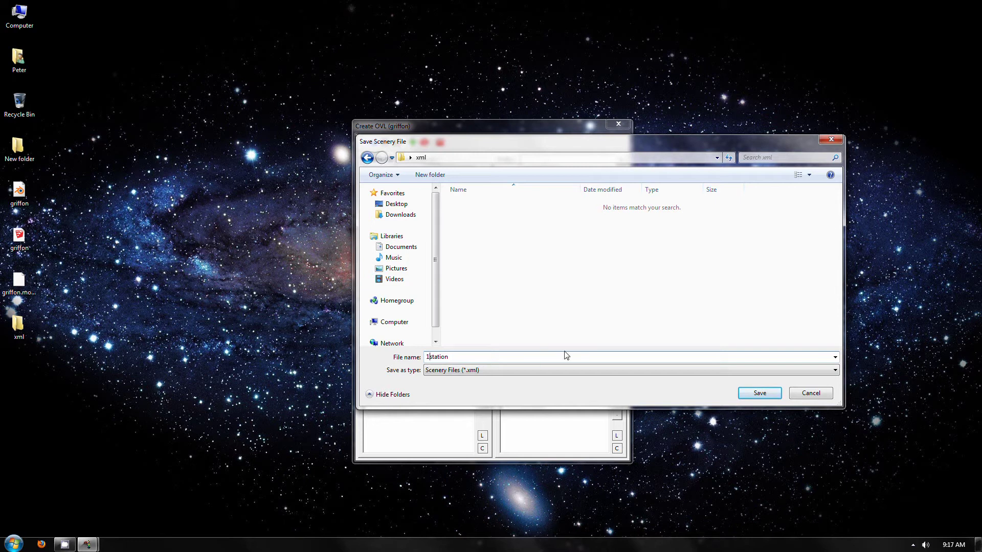
left_click(759, 393)
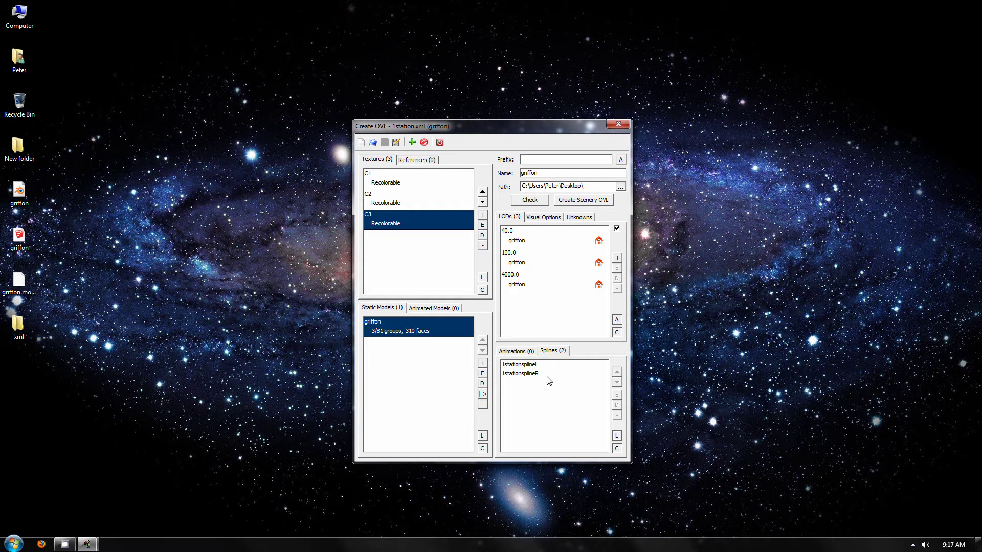
Delete all splines and move griffon.modxml from the Desktop into the xml folder
left_click(617, 449)
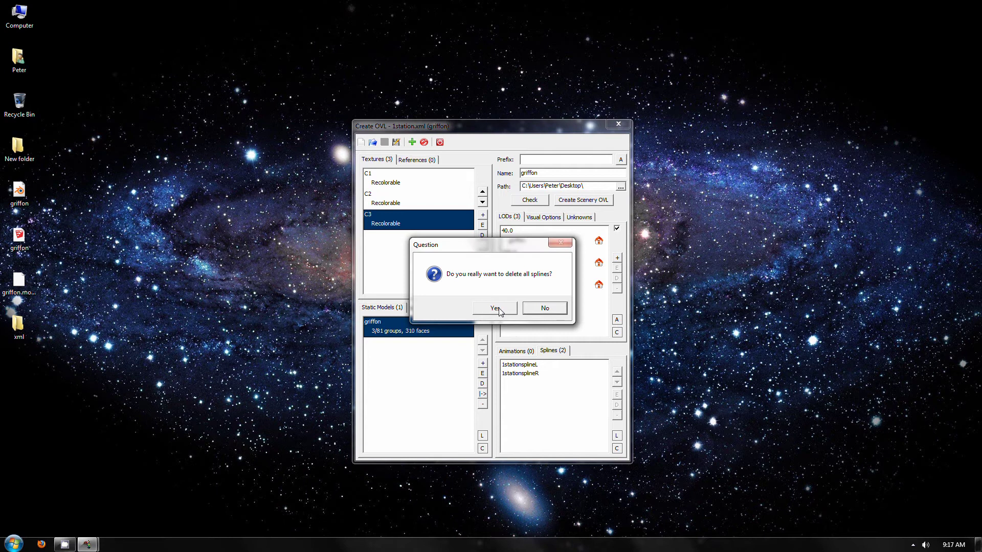
left_click(503, 308)
left_click(616, 435)
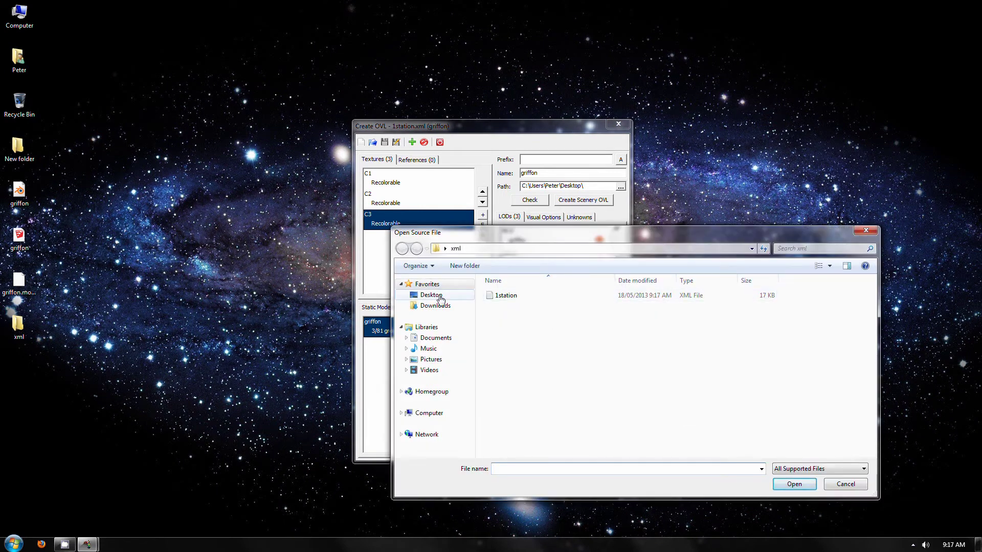
left_click(431, 295)
left_click(662, 347)
left_click_drag(662, 348, 548, 349)
Load splines 2straightsplineL and 2straightsplineR from griffon.modxml in the xml folder
double_click(554, 354)
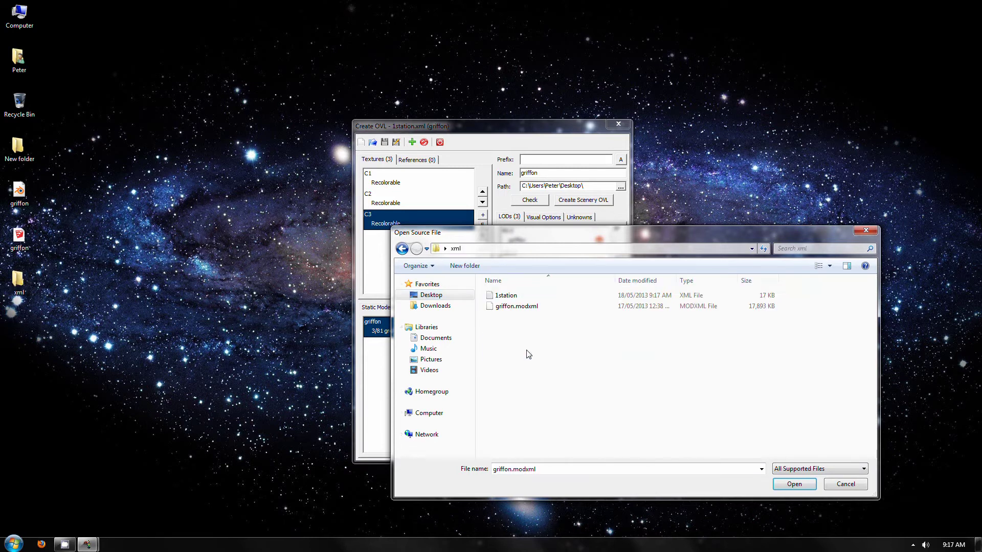
double_click(516, 306)
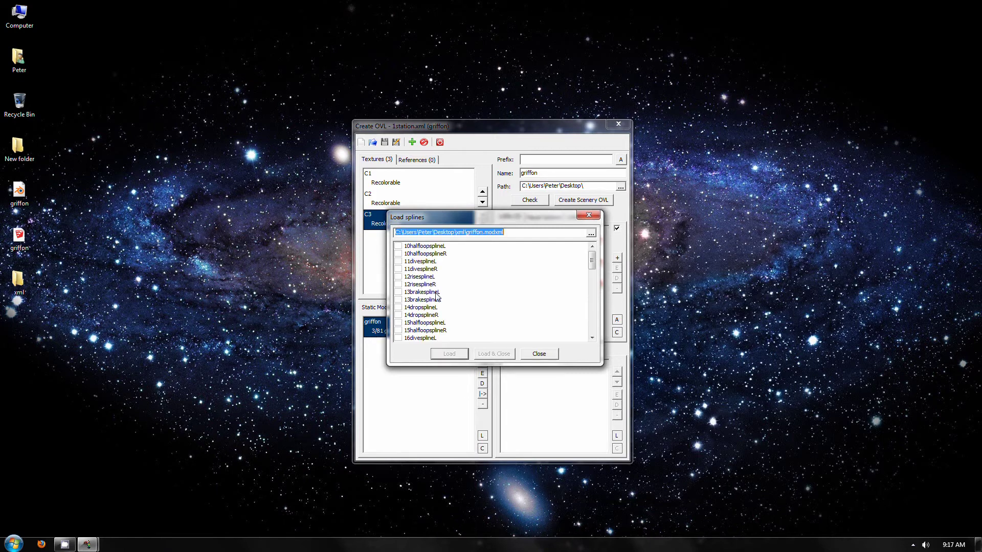
left_click_drag(592, 263, 591, 308)
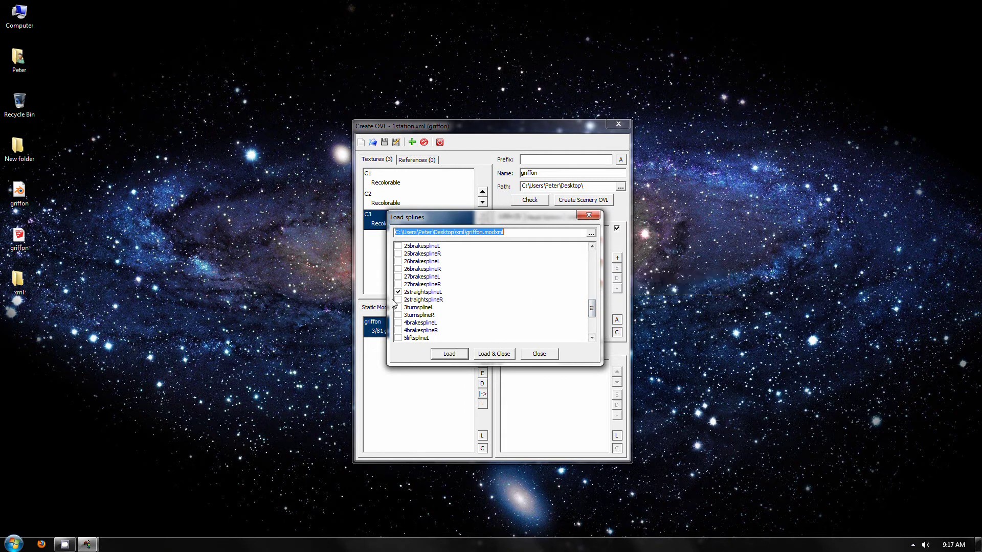
left_click(480, 354)
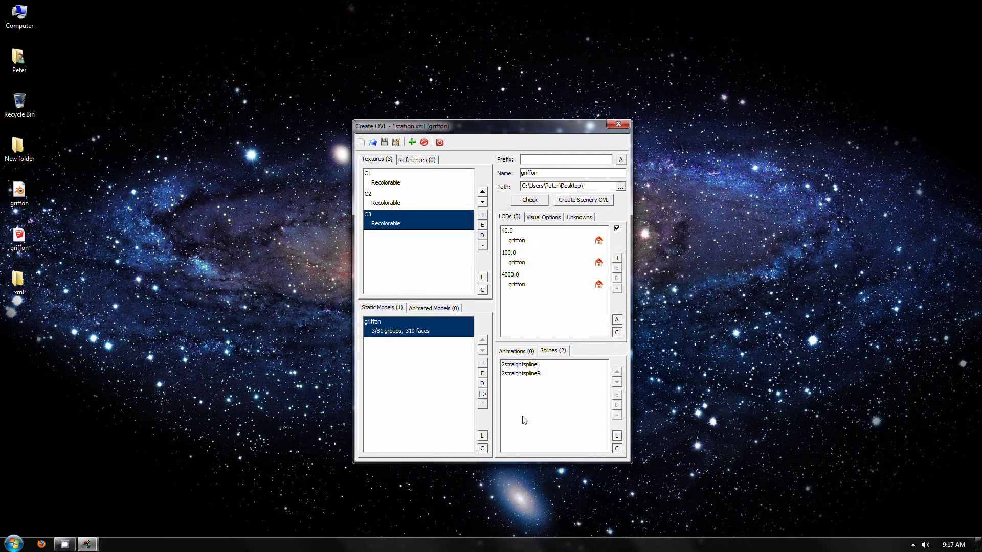
Switch the griffon static model's file to griffon.modxml in the xml folder
double_click(402, 331)
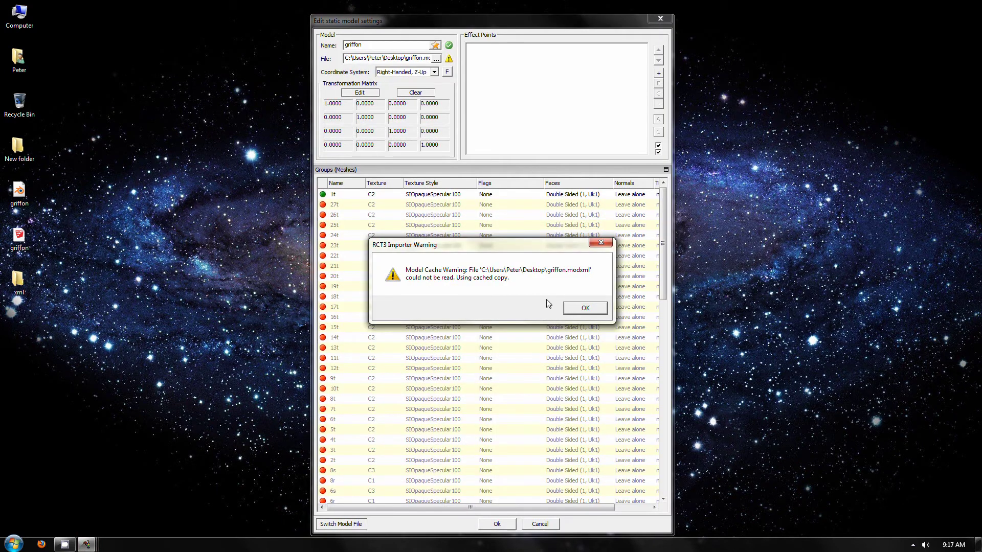
left_click(578, 311)
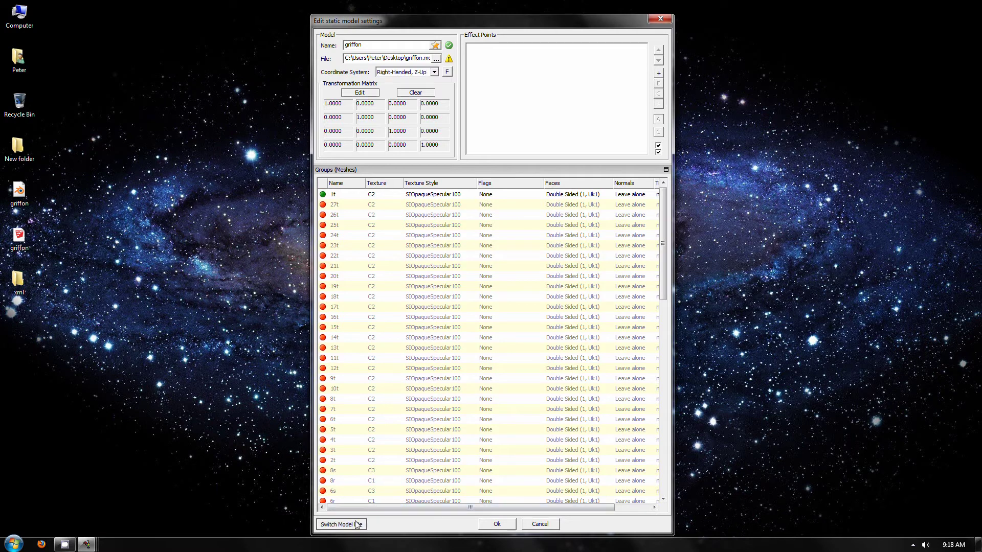
left_click(358, 524)
double_click(458, 159)
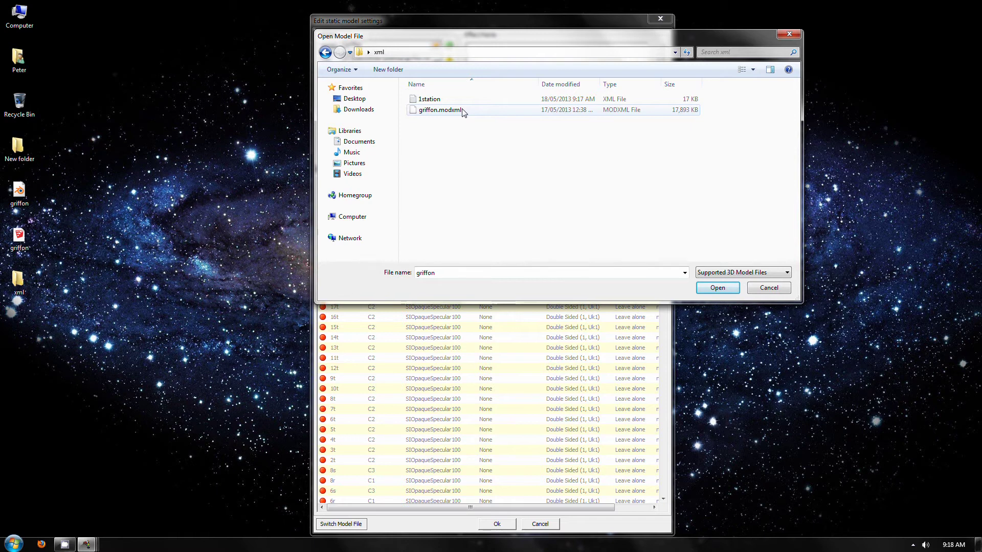
double_click(440, 110)
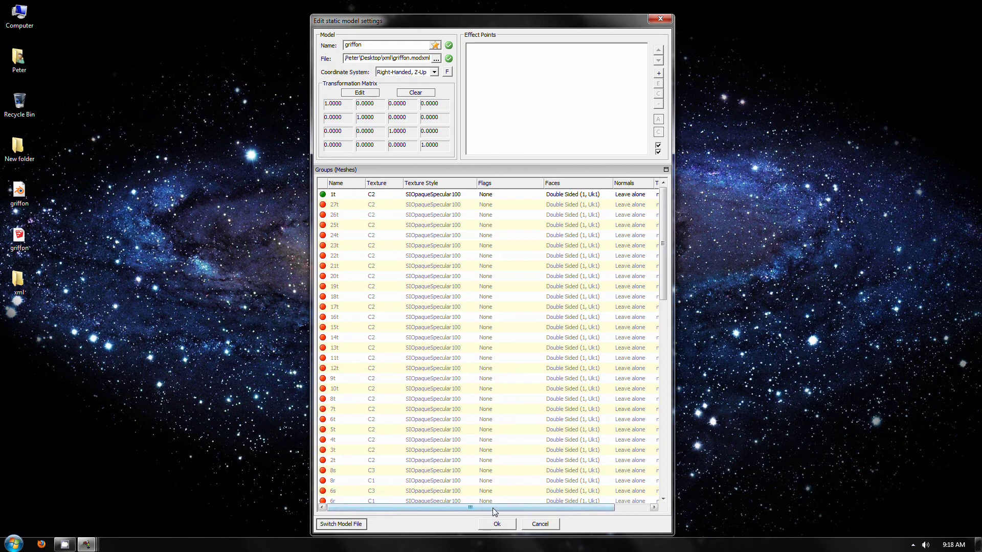
left_click(497, 523)
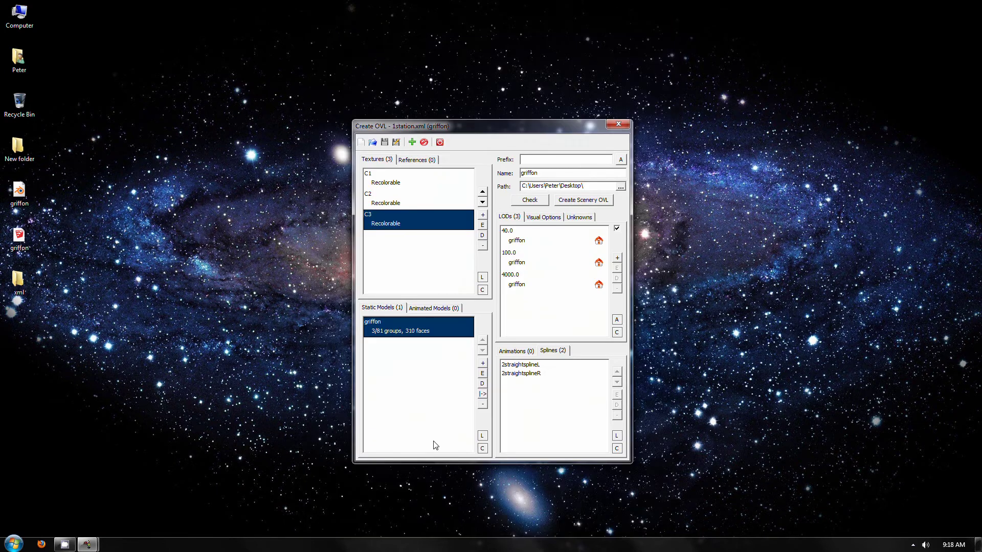
Disable mesh groups 1t, 1s and 1r in the griffon static model
double_click(401, 333)
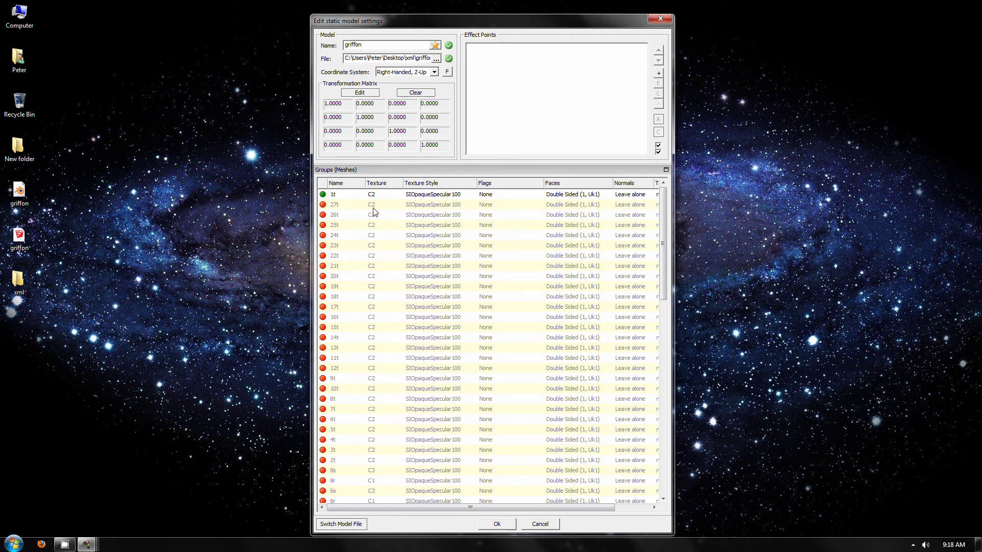
left_click(322, 196)
scroll(323, 256, "down", 9)
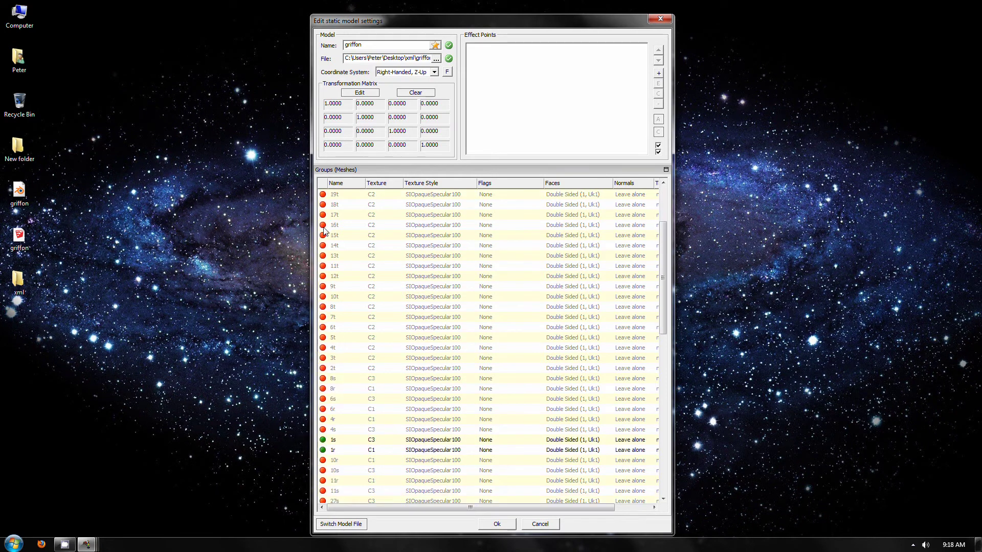
left_click(327, 266)
left_click(325, 257)
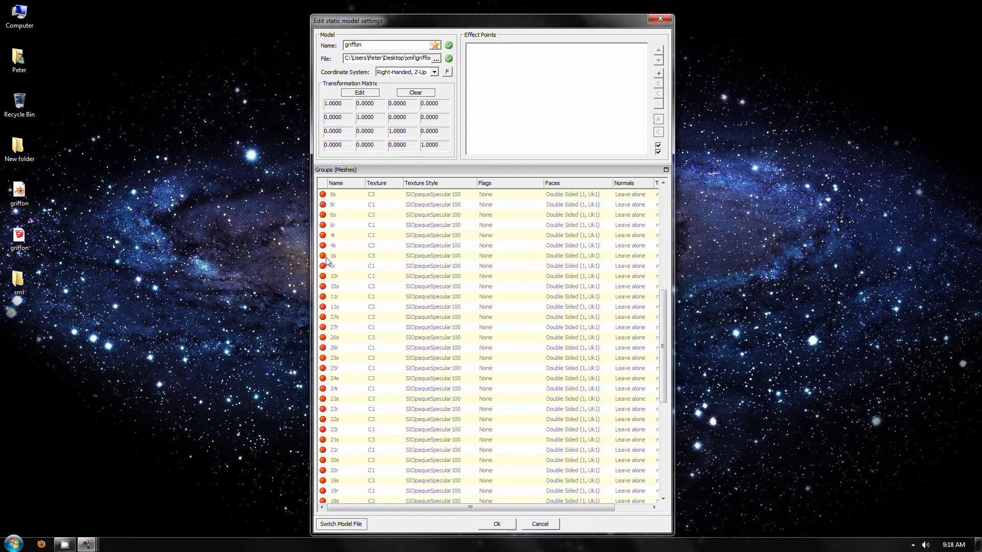
Enable mesh groups 2t, 2s and 2r and accept the static model settings
scroll(346, 327, "up", 9)
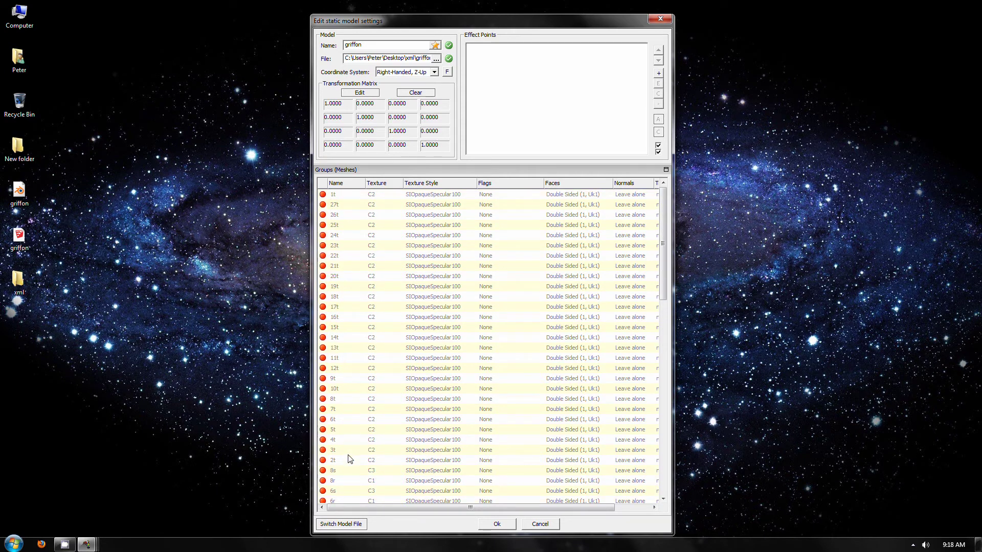
scroll(327, 462, "down", 9)
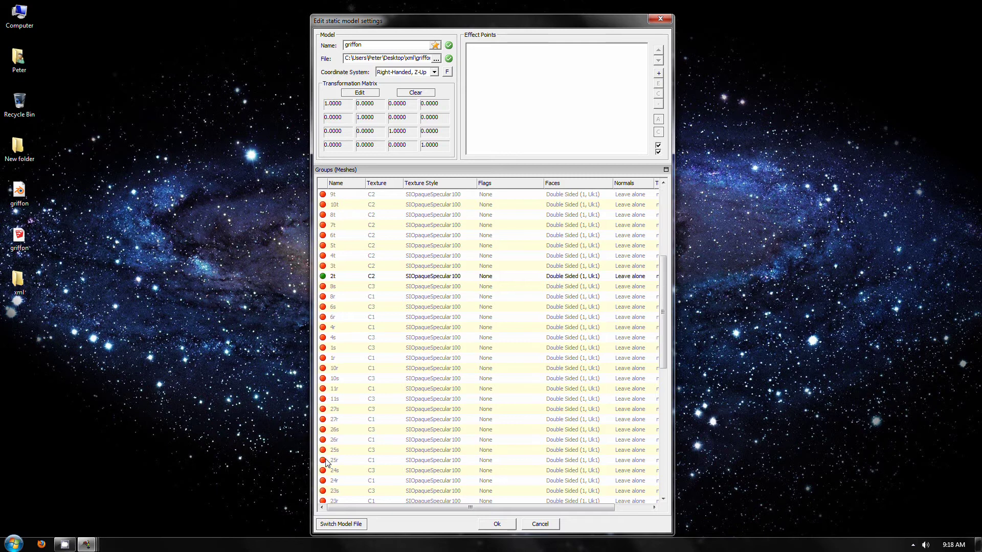
left_click(322, 481)
left_click(322, 491)
left_click(481, 527)
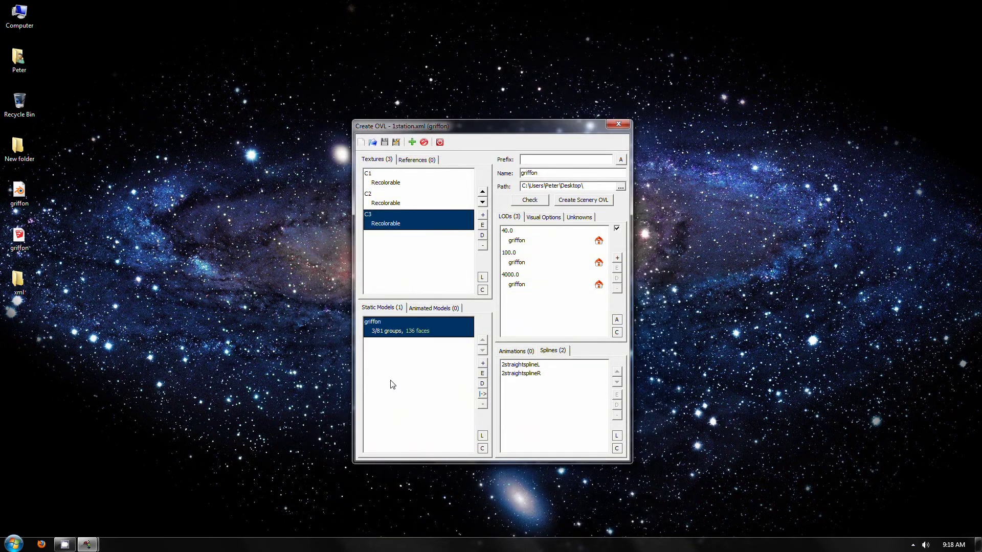
Save the straight track section as a separate scenery file named 2straight in the xml folder
left_click(395, 143)
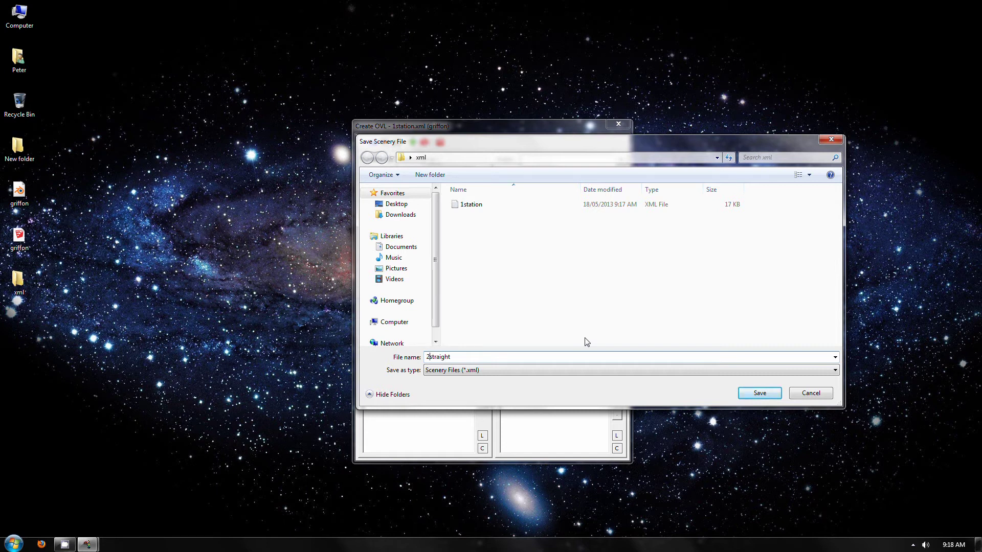
key("Return")
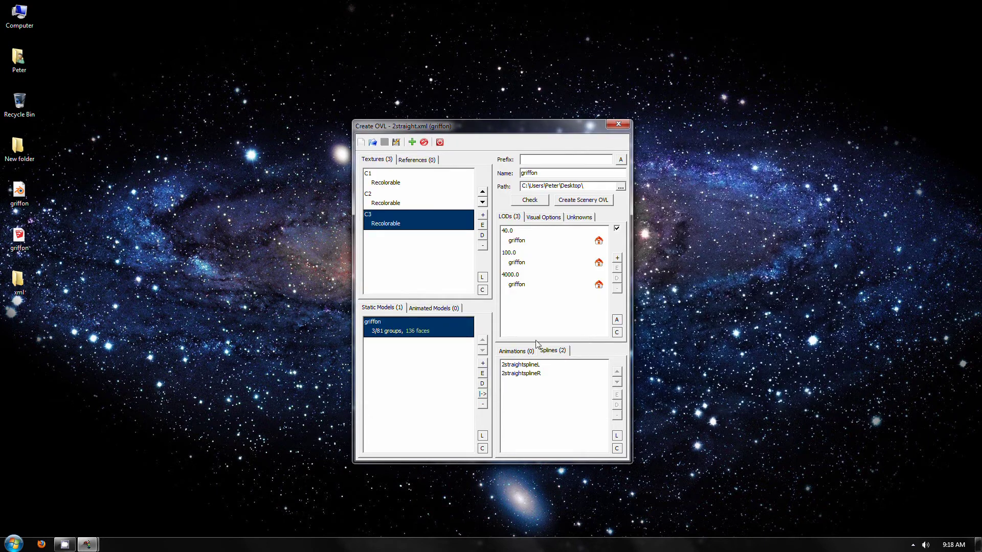
Replace all splines with 3turnsplineL and 3turnsplineR from griffon.modxml in the xml folder
left_click(616, 450)
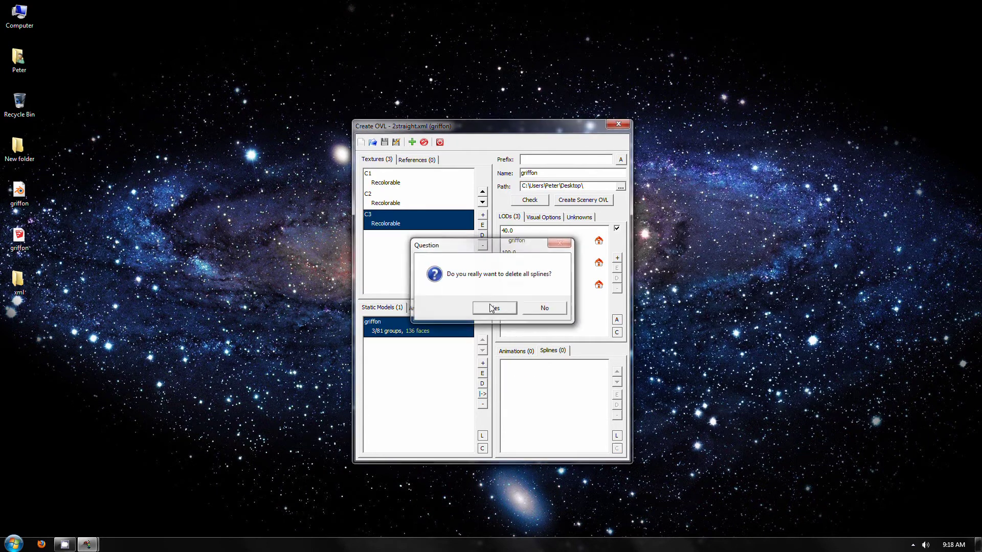
left_click(537, 308)
left_click(618, 437)
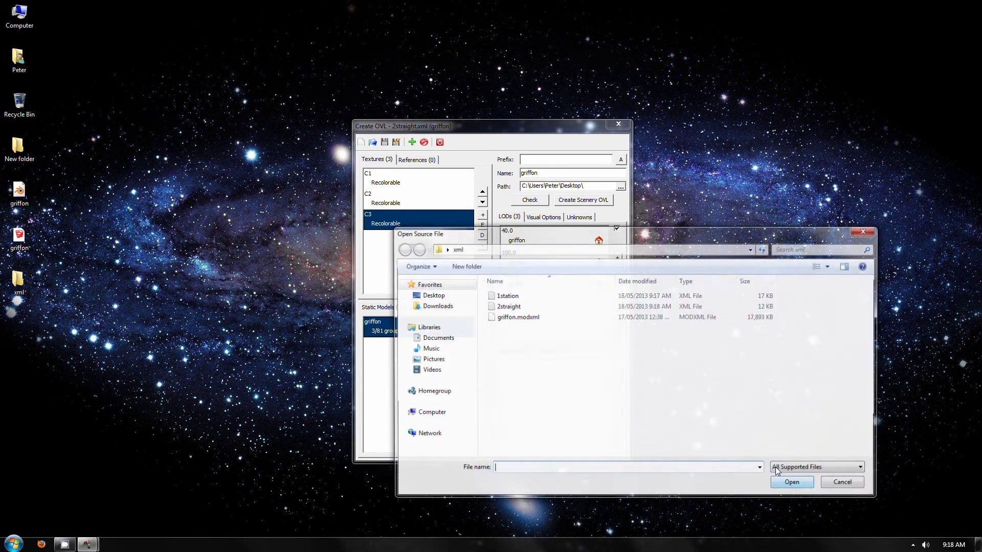
double_click(544, 320)
left_click(439, 323)
scroll(439, 325, "down", 7)
scroll(440, 329, "down", 3)
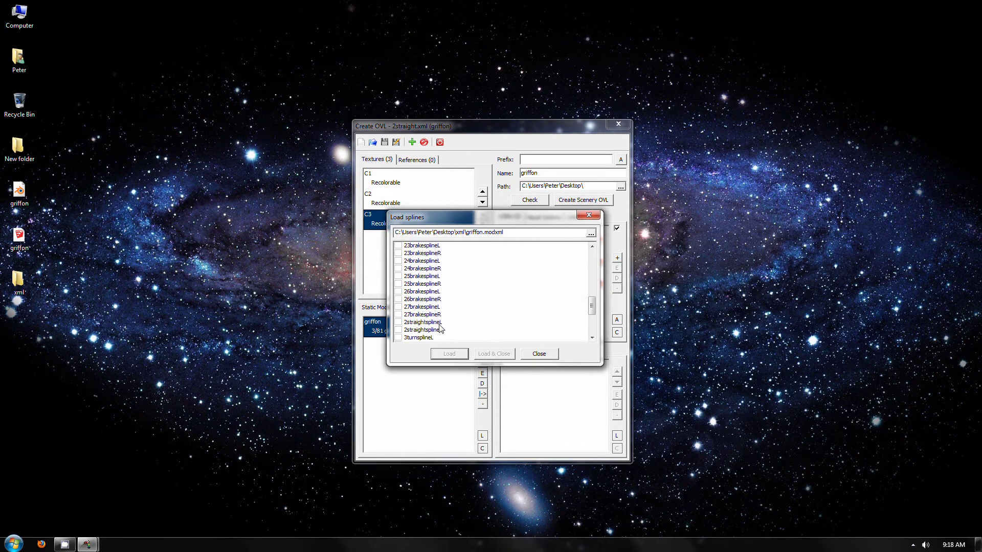
left_click(477, 354)
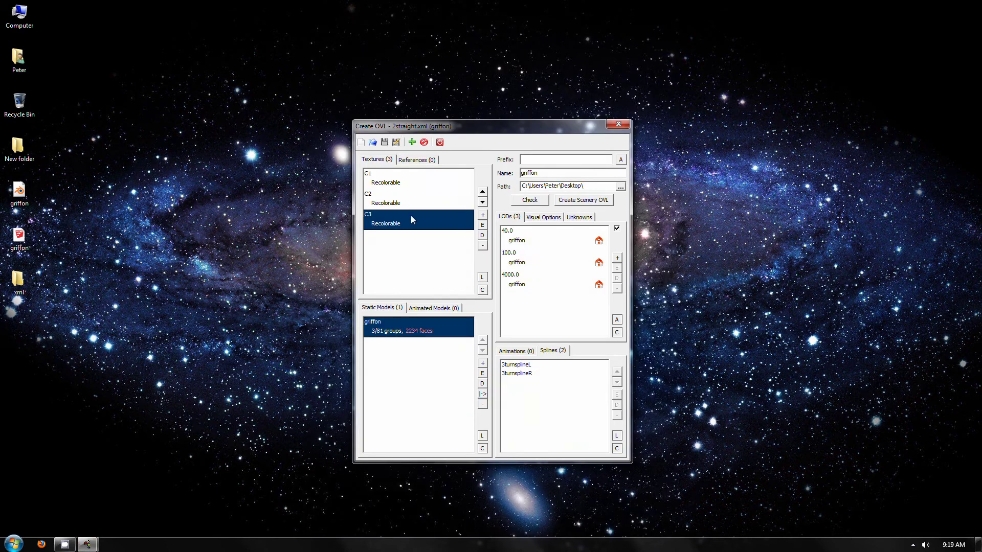
Save the turn section as 3turn, and save the brake section with mesh groups 4r and 4s enabled as 4brake
key("Return")
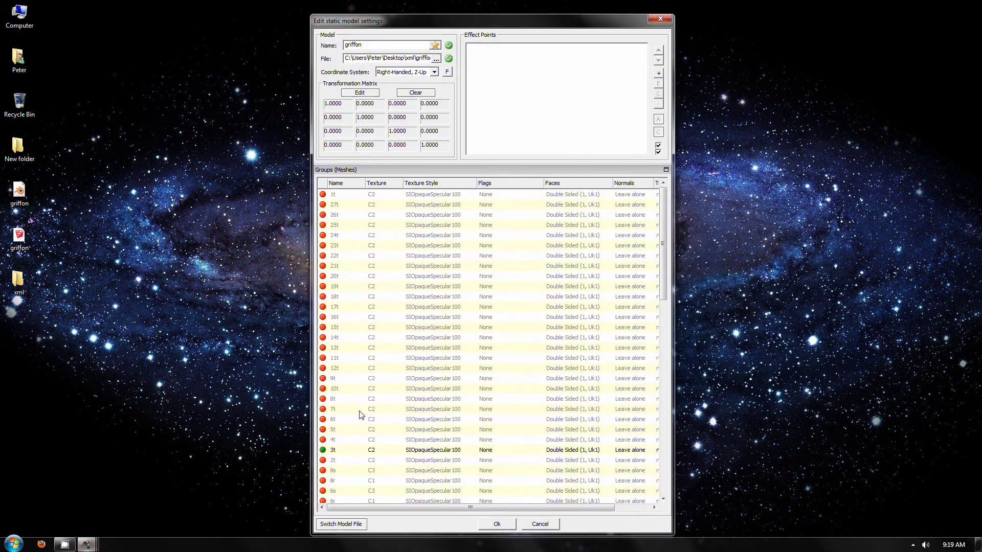
scroll(361, 409, "down", 10)
scroll(336, 467, "up", 10)
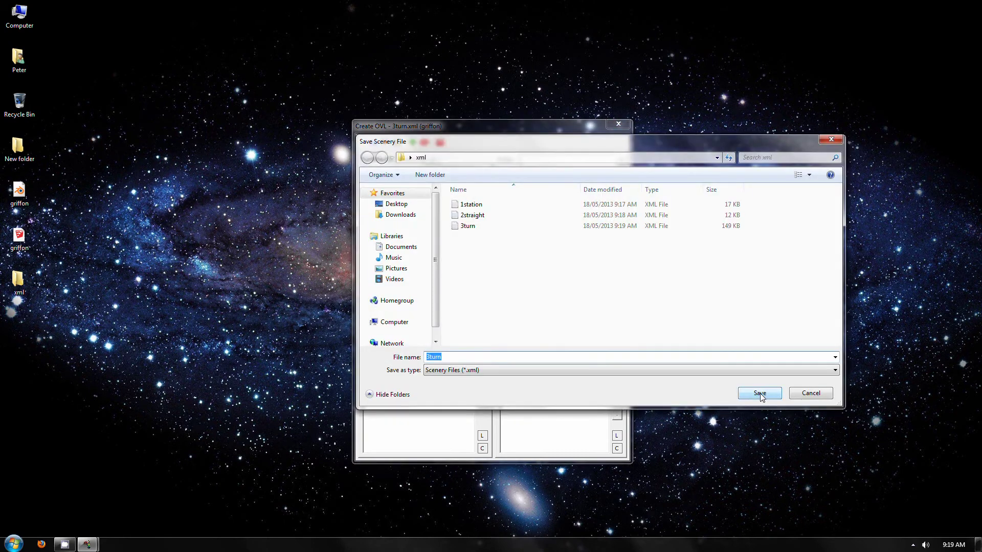
left_click(760, 394)
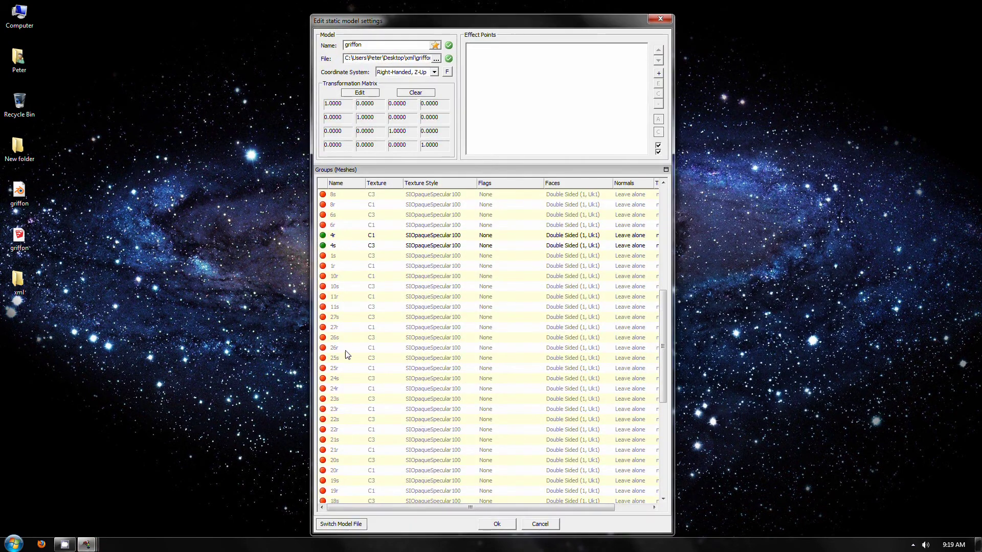
Save the half loop section as 10halfloop and the hill section with splines 20hillsplineL and 20hillsplineR as 20hill in the xml folder
scroll(333, 453, "down", 5)
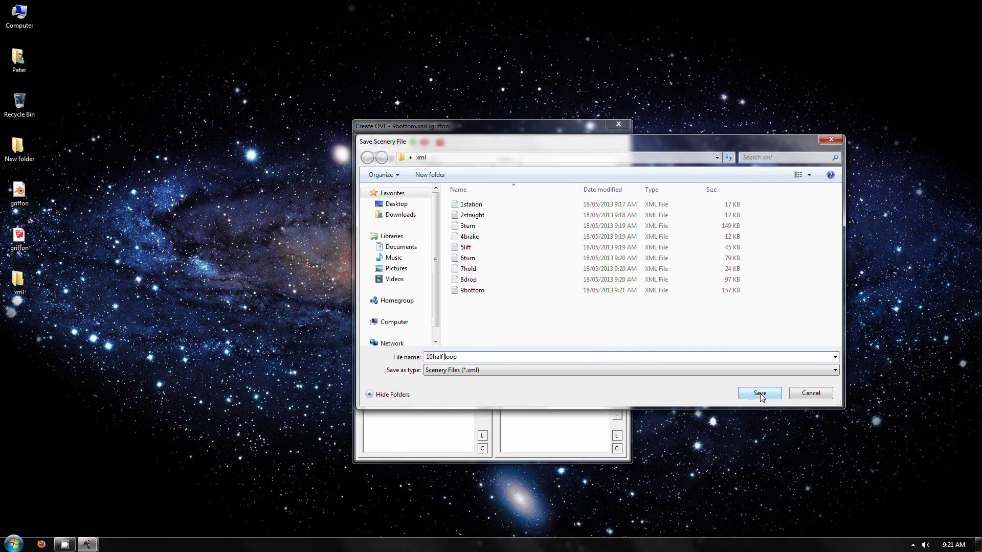
left_click(760, 393)
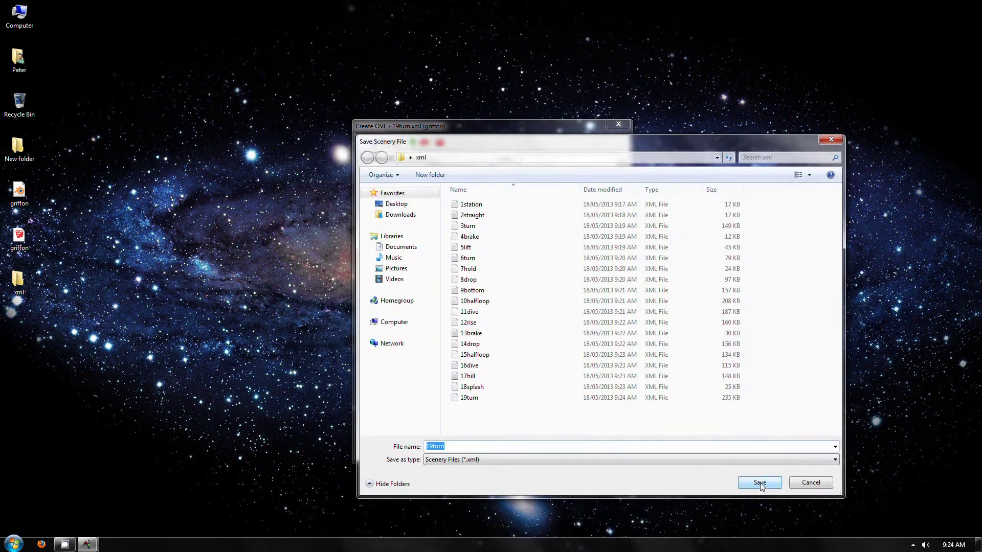
left_click(759, 483)
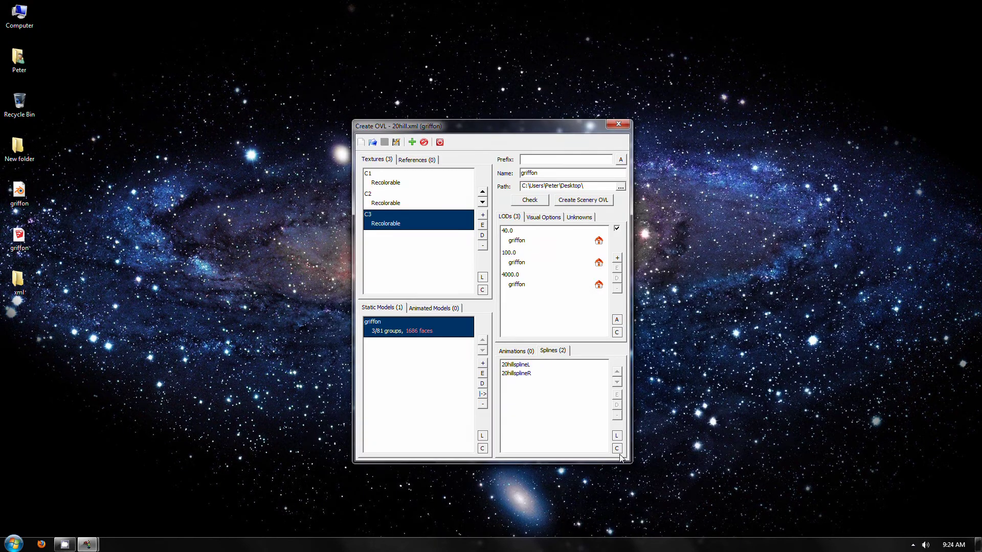